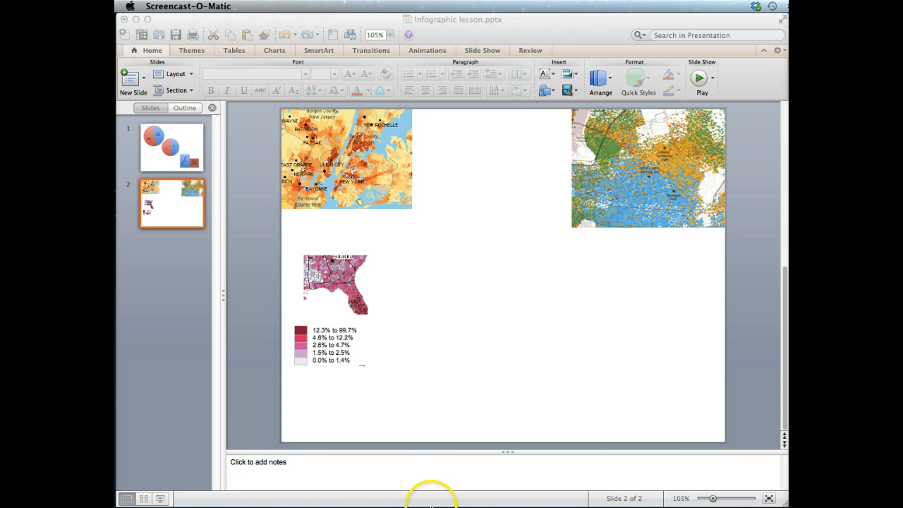
Step: Add a new blank slide after slide 2
{"action": "left_click", "coordinate": [165, 256]}
{"action": "left_click", "coordinate": [143, 76]}
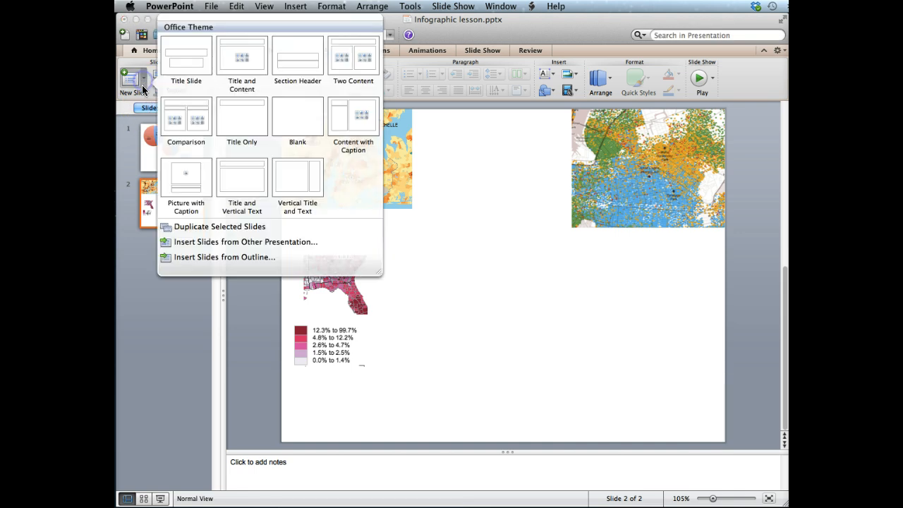
{"action": "left_click", "coordinate": [291, 132]}
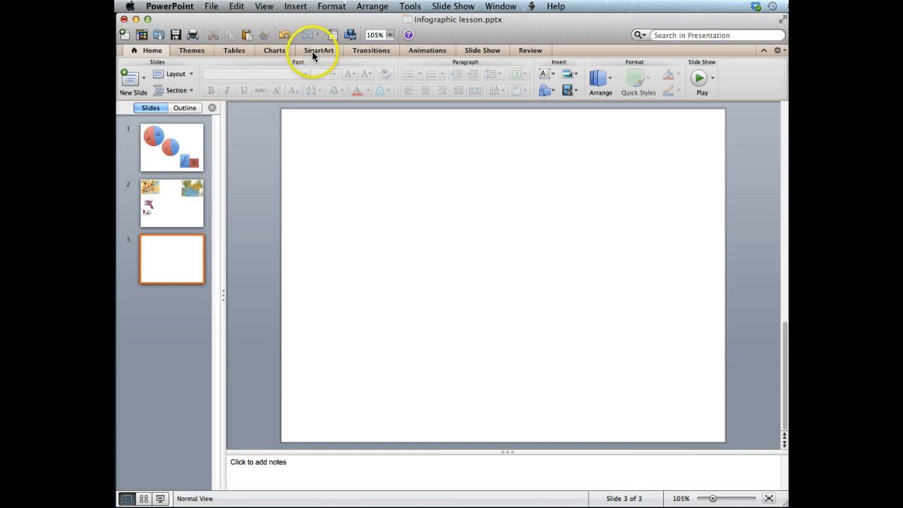
Step: Open the shapes browser and switch its category to All Shapes
{"action": "left_click", "coordinate": [294, 7]}
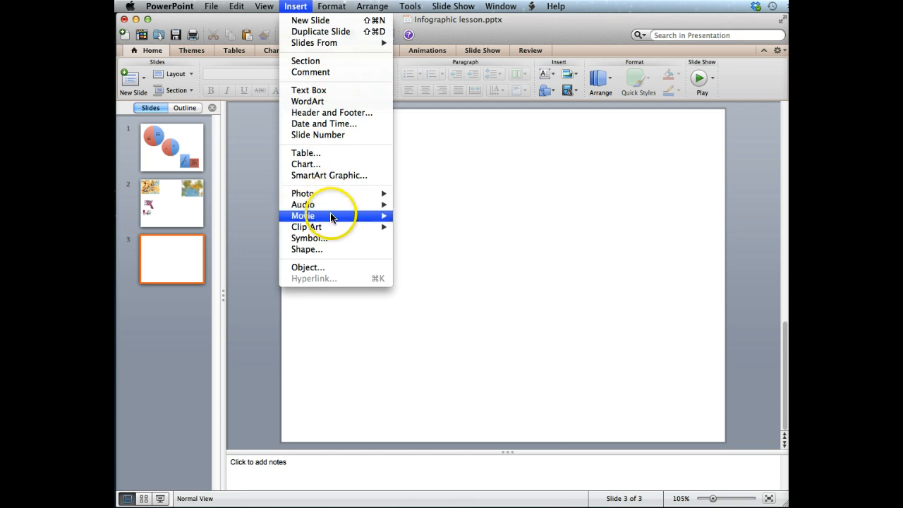
{"action": "left_click", "coordinate": [303, 249]}
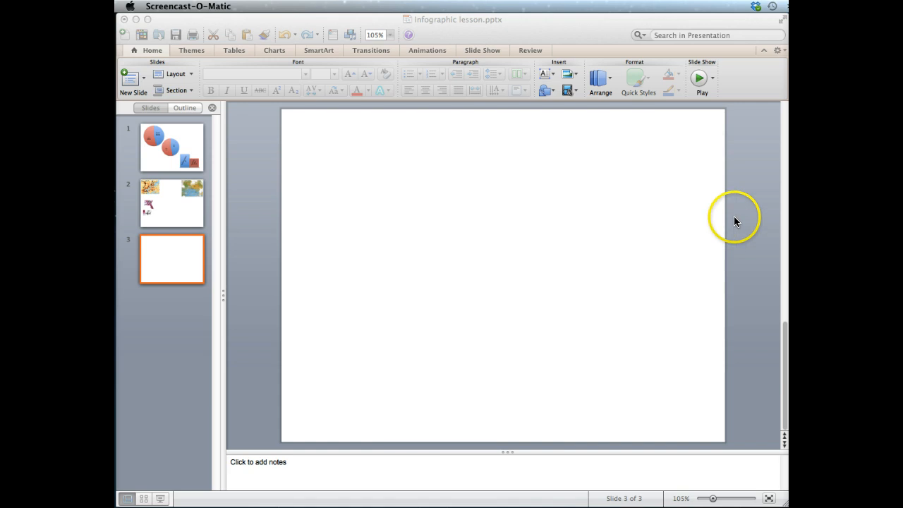
{"action": "left_click", "coordinate": [708, 212]}
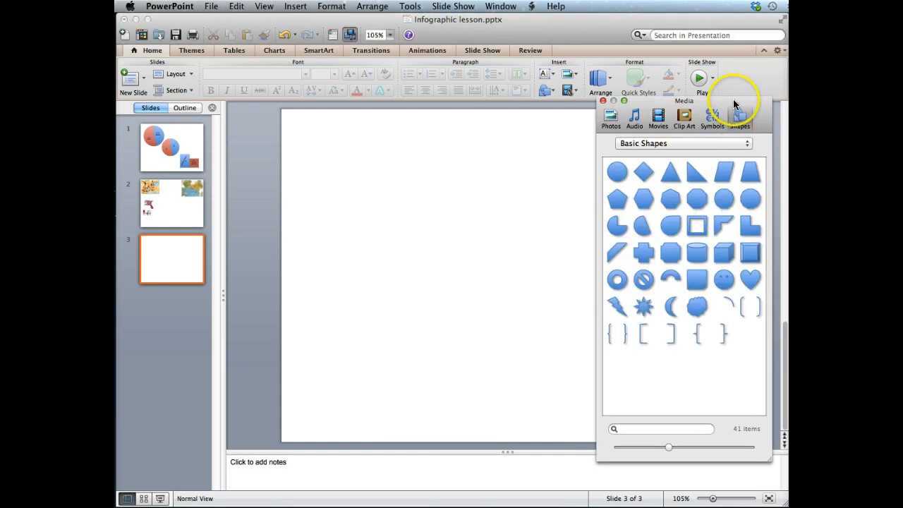
{"action": "left_click_drag", "start_coordinate": [727, 102], "coordinate": [717, 103]}
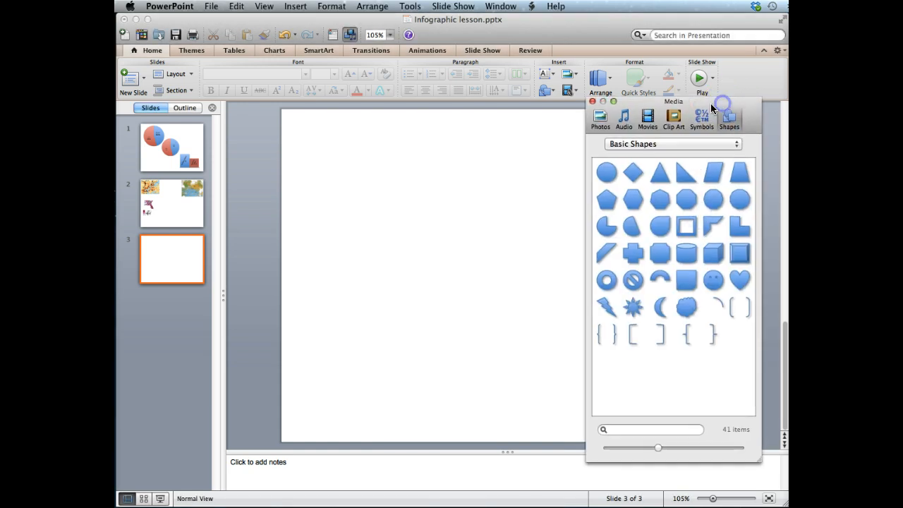
{"action": "left_click", "coordinate": [610, 146]}
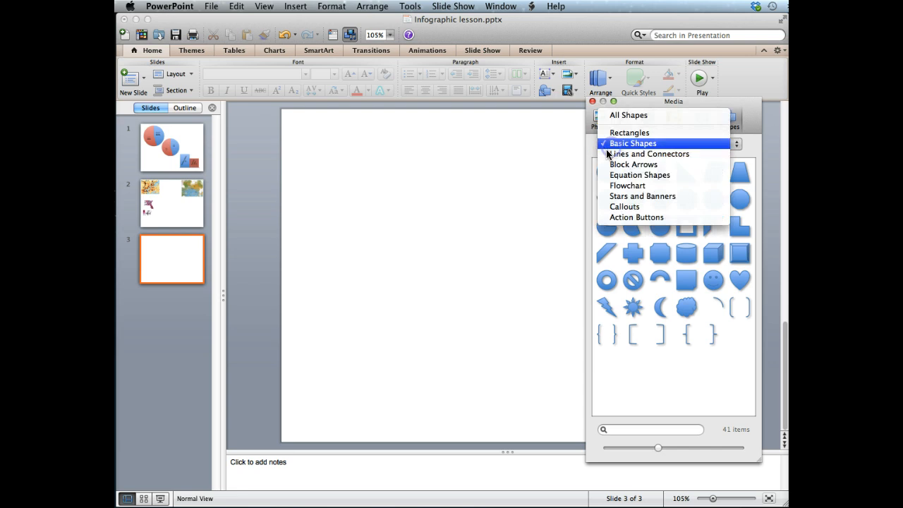
{"action": "left_click", "coordinate": [626, 117]}
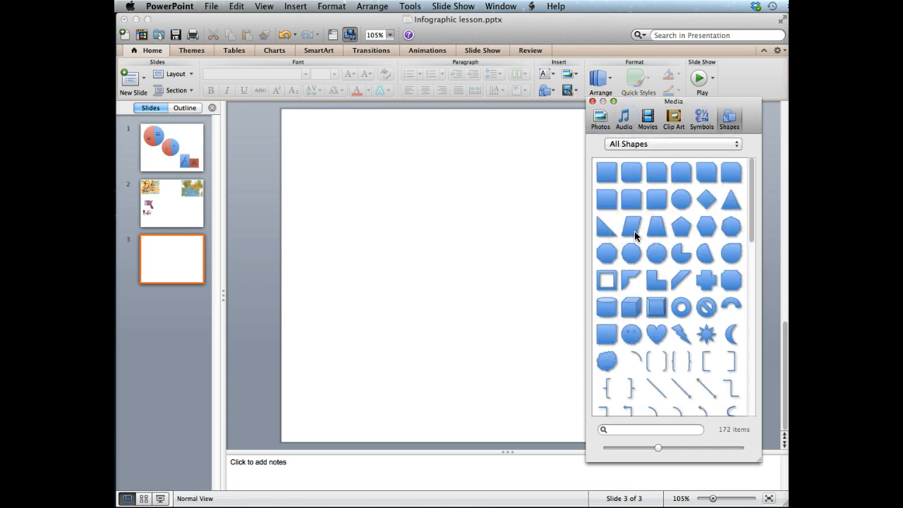
Step: Browse through the full shape collection
{"action": "scroll", "coordinate": [635, 231], "scroll_direction": "down", "scroll_amount": 2}
{"action": "scroll", "coordinate": [634, 231], "scroll_direction": "down", "scroll_amount": 5}
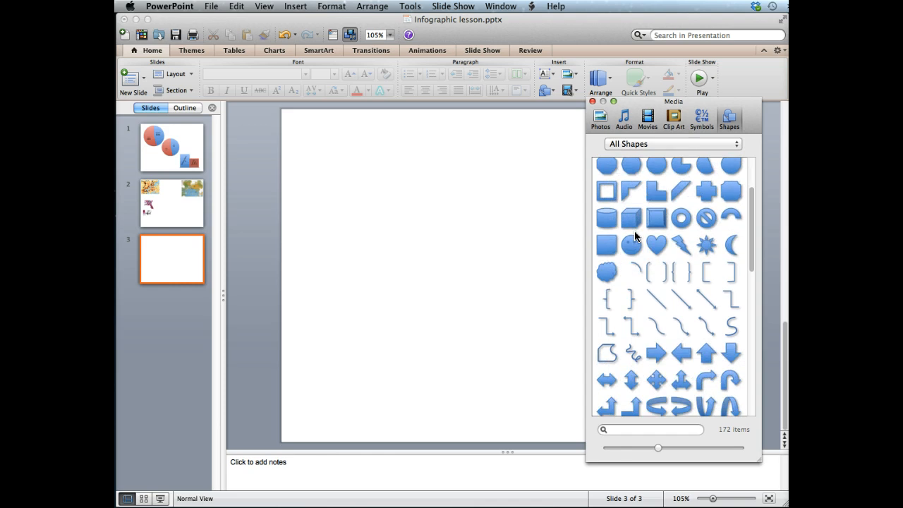
{"action": "scroll", "coordinate": [635, 237], "scroll_direction": "down", "scroll_amount": 5}
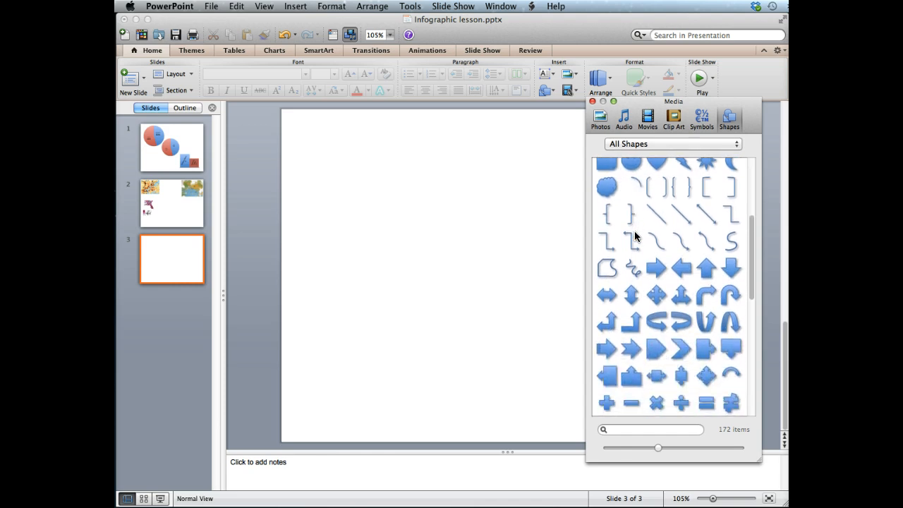
{"action": "scroll", "coordinate": [635, 237], "scroll_direction": "down", "scroll_amount": 1}
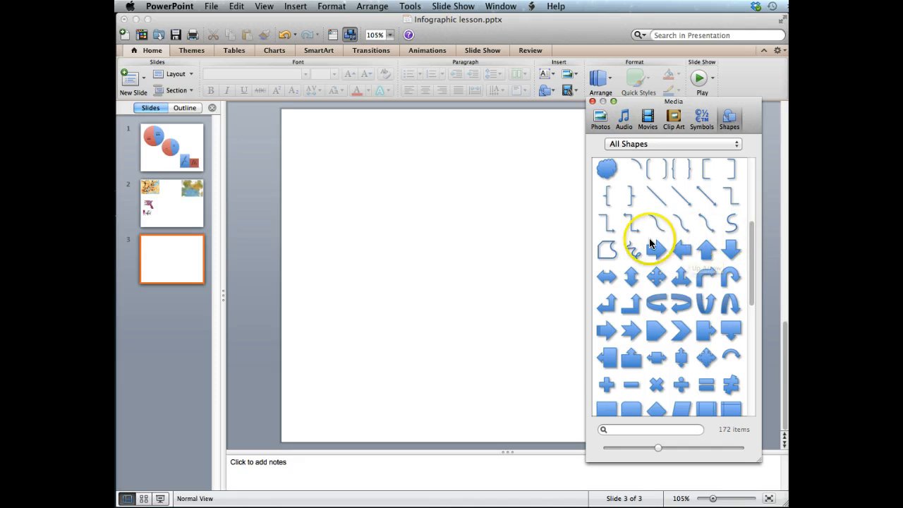
{"action": "scroll", "coordinate": [674, 326], "scroll_direction": "down", "scroll_amount": 7}
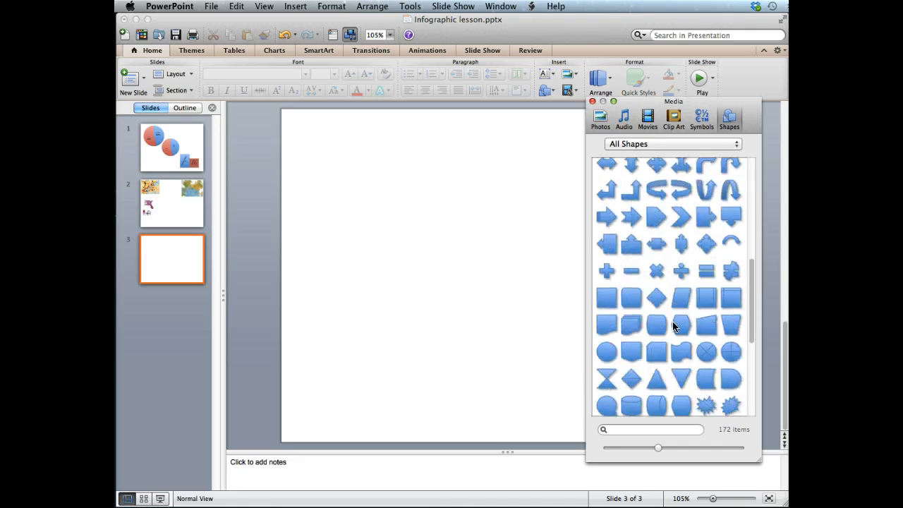
{"action": "scroll", "coordinate": [674, 326], "scroll_direction": "down", "scroll_amount": 10}
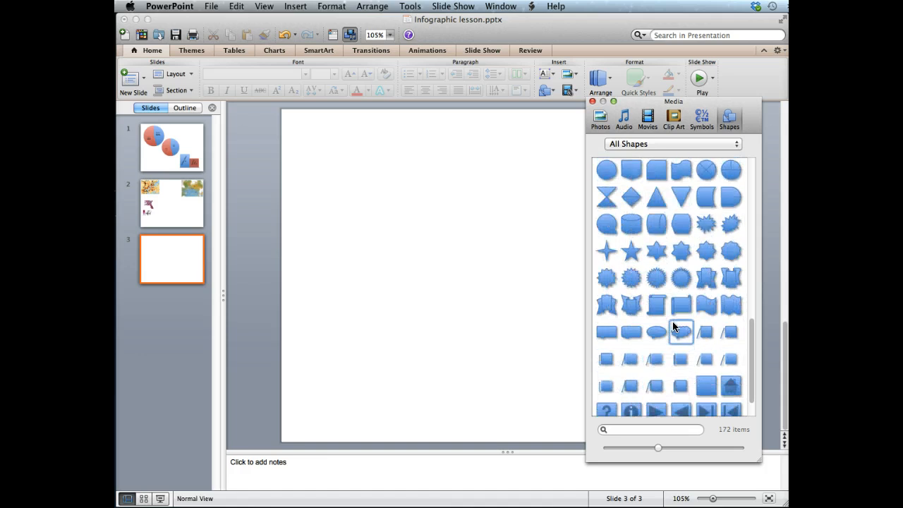
{"action": "scroll", "coordinate": [674, 326], "scroll_direction": "down", "scroll_amount": 2}
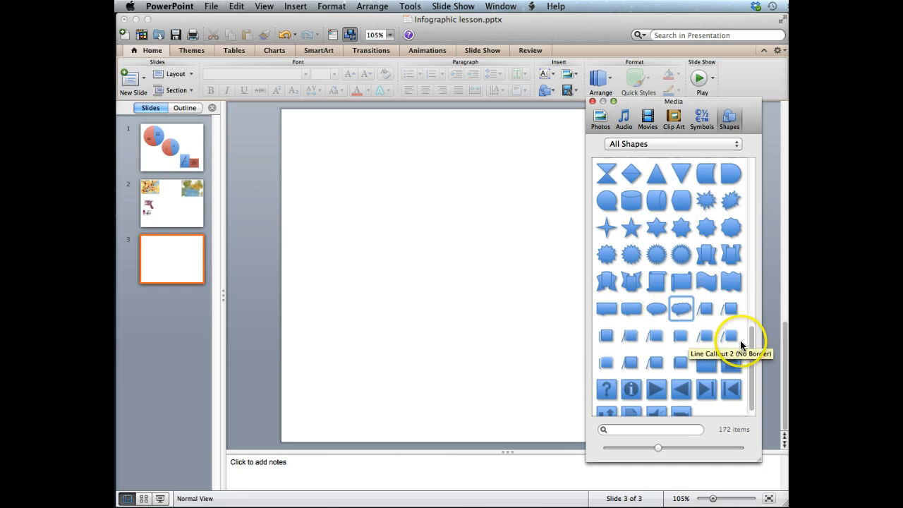
{"action": "scroll", "coordinate": [732, 321], "scroll_direction": "down", "scroll_amount": 1}
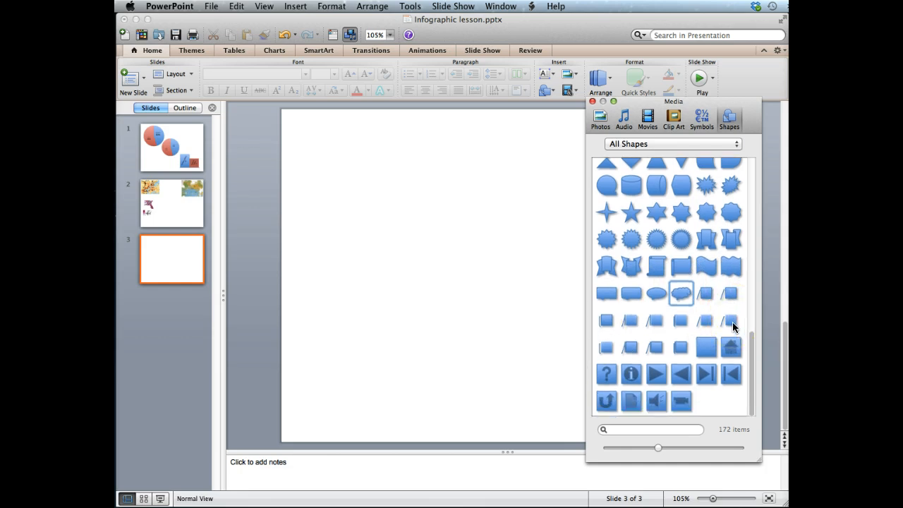
{"action": "scroll", "coordinate": [733, 322], "scroll_direction": "up", "scroll_amount": 8}
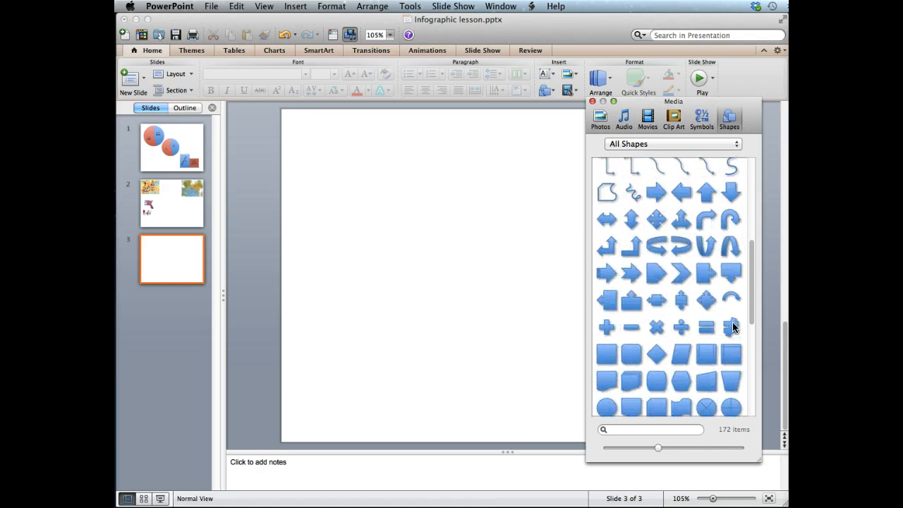
{"action": "scroll", "coordinate": [733, 322], "scroll_direction": "up", "scroll_amount": 8}
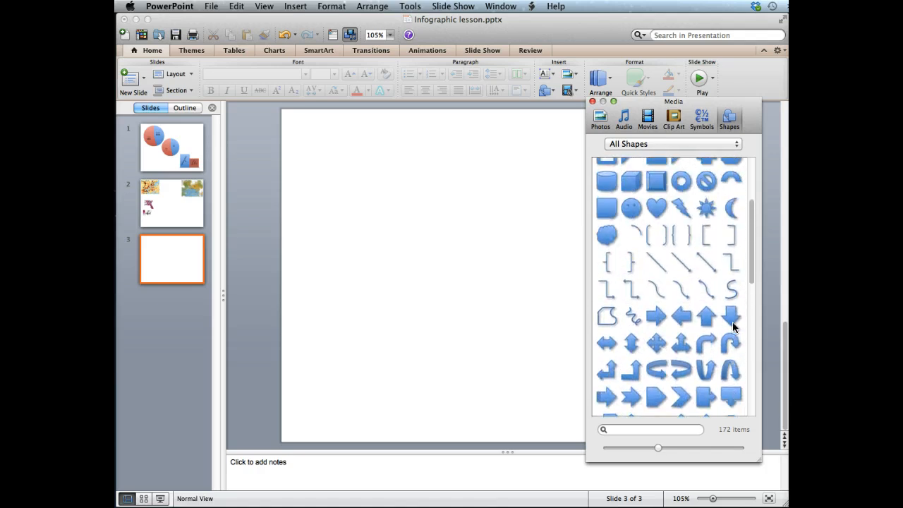
Step: Copy the up arrow shape and place it in the middle of the new slide
{"action": "left_click", "coordinate": [653, 319]}
{"action": "left_click", "coordinate": [705, 319]}
{"action": "right_click", "coordinate": [706, 322]}
{"action": "left_click", "coordinate": [702, 313]}
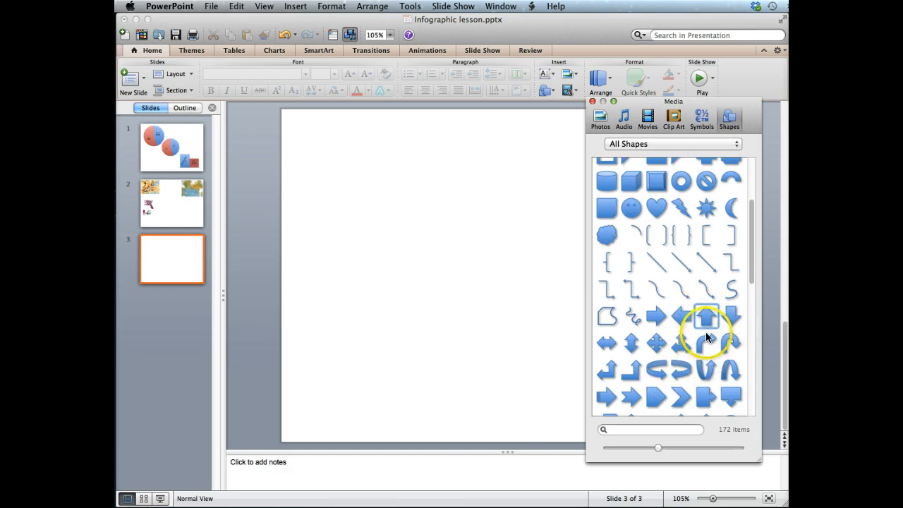
{"action": "right_click", "coordinate": [708, 312]}
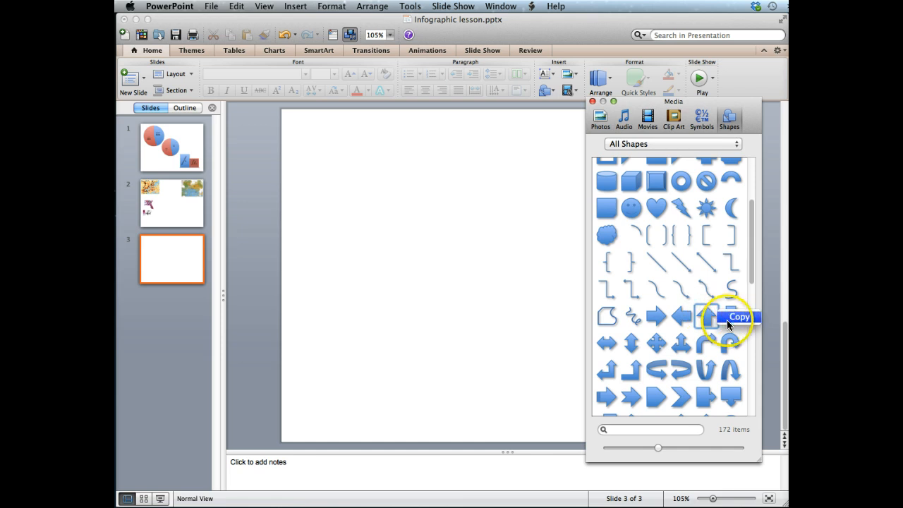
{"action": "left_click", "coordinate": [738, 318]}
{"action": "left_click", "coordinate": [441, 264]}
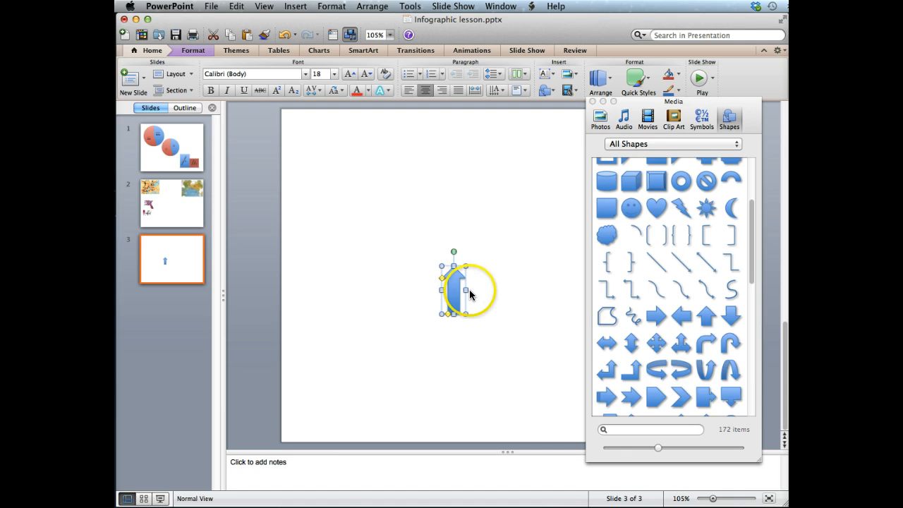
Step: Enlarge the arrow and adjust the width of its shaft and head
{"action": "left_click_drag", "start_coordinate": [464, 315], "coordinate": [523, 370]}
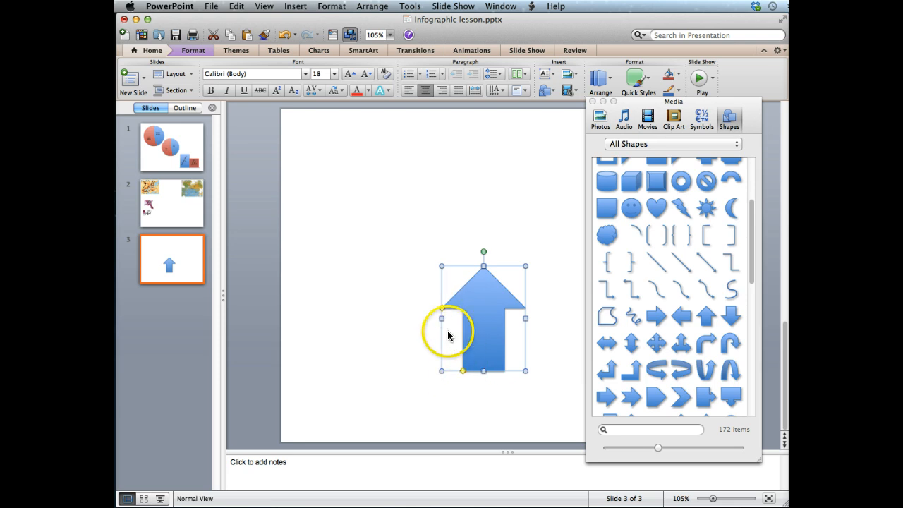
{"action": "mouse_move", "coordinate": [442, 308]}
{"action": "left_mouse_down"}
{"action": "mouse_move", "coordinate": [473, 304]}
{"action": "mouse_move", "coordinate": [440, 299]}
{"action": "mouse_move", "coordinate": [441, 319]}
{"action": "mouse_move", "coordinate": [442, 297]}
{"action": "left_mouse_up"}
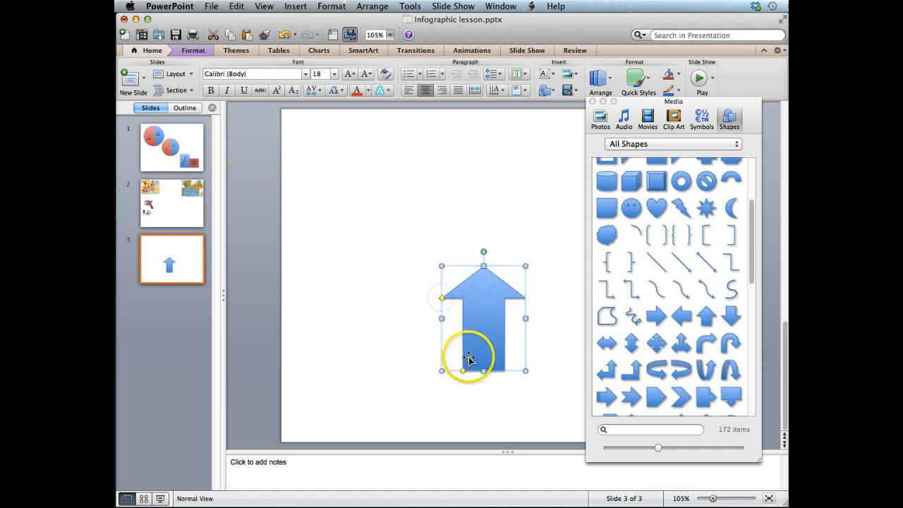
{"action": "mouse_move", "coordinate": [463, 369]}
{"action": "left_mouse_down"}
{"action": "mouse_move", "coordinate": [473, 373]}
{"action": "mouse_move", "coordinate": [456, 372]}
{"action": "mouse_move", "coordinate": [464, 369]}
{"action": "left_mouse_up"}
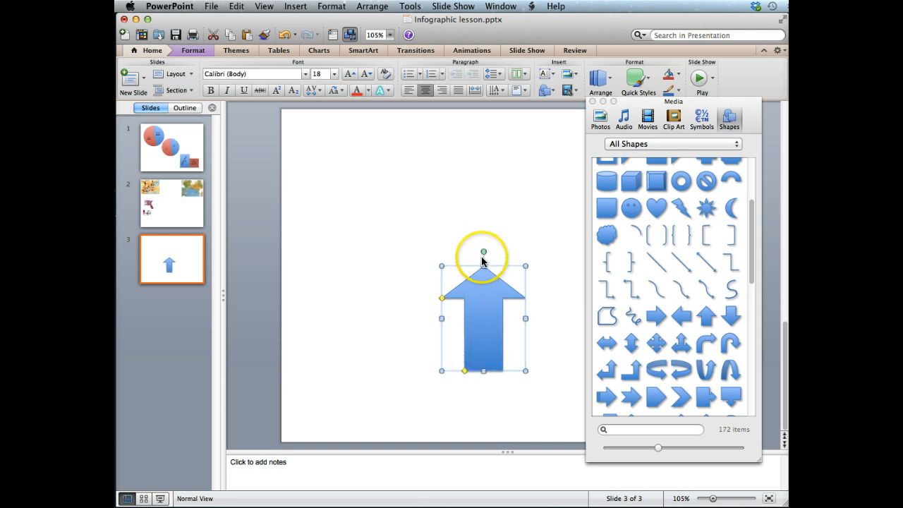
Step: Rotate the arrow to point diagonally up-right and tweak its shaft shape
{"action": "left_click_drag", "start_coordinate": [483, 252], "coordinate": [346, 226]}
{"action": "left_click", "coordinate": [306, 302]}
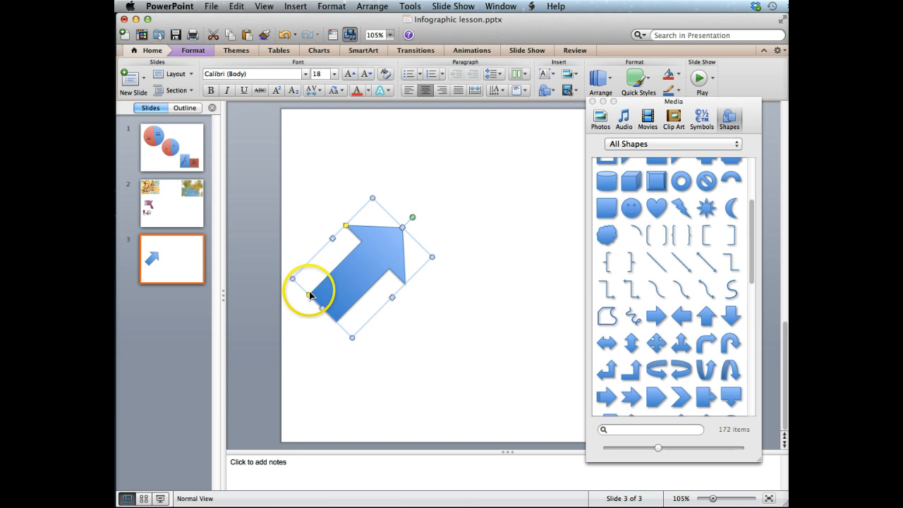
{"action": "left_click_drag", "start_coordinate": [310, 292], "coordinate": [308, 299]}
{"action": "left_click", "coordinate": [407, 318]}
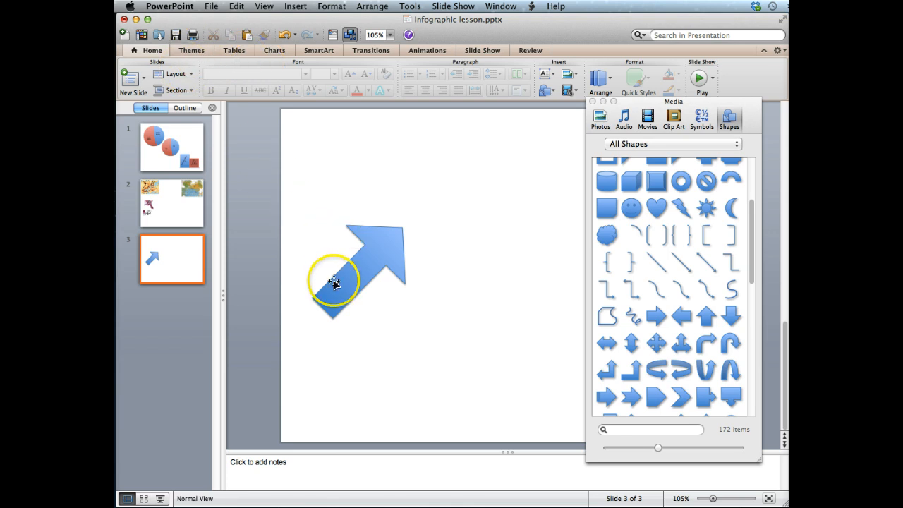
{"action": "left_click", "coordinate": [329, 302]}
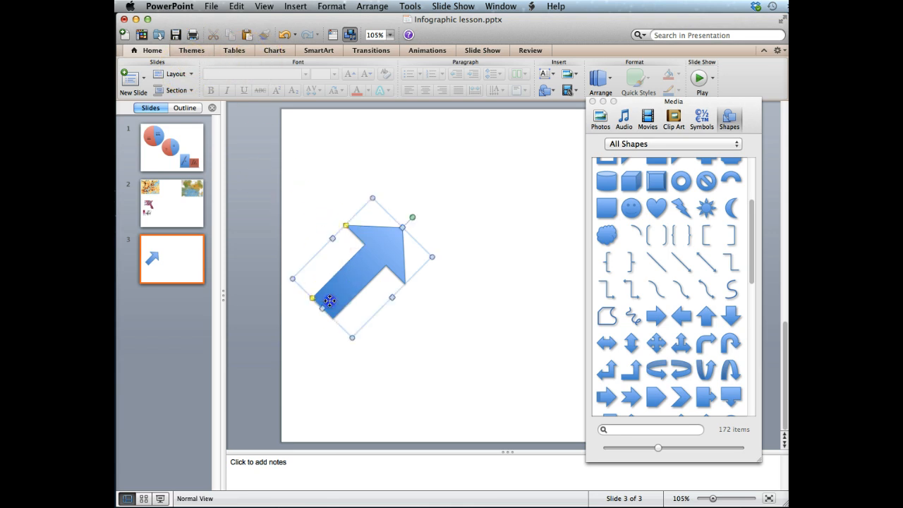
{"action": "left_click", "coordinate": [307, 165]}
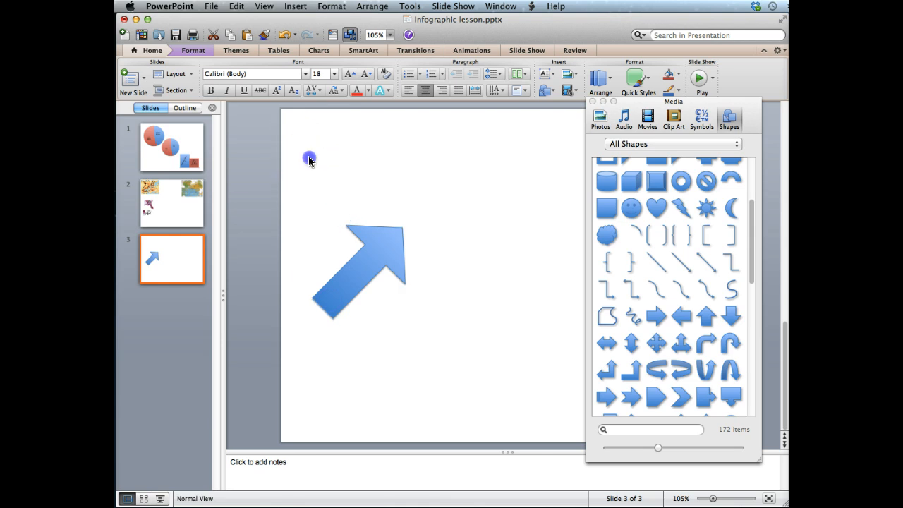
Step: Add a text box over the arrow reading Household Income / 28% Increase and rotate it along the arrow
{"action": "left_click", "coordinate": [293, 7]}
{"action": "left_click", "coordinate": [299, 90]}
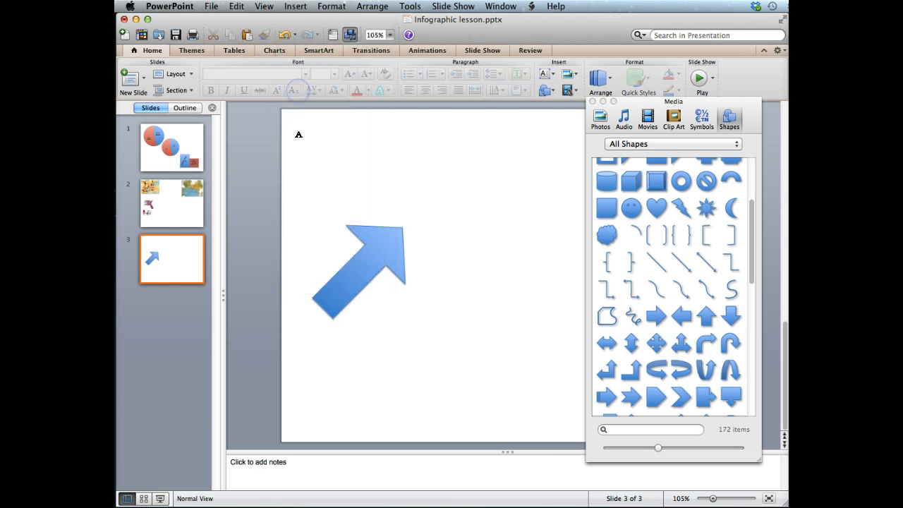
{"action": "left_click_drag", "start_coordinate": [307, 269], "coordinate": [403, 283]}
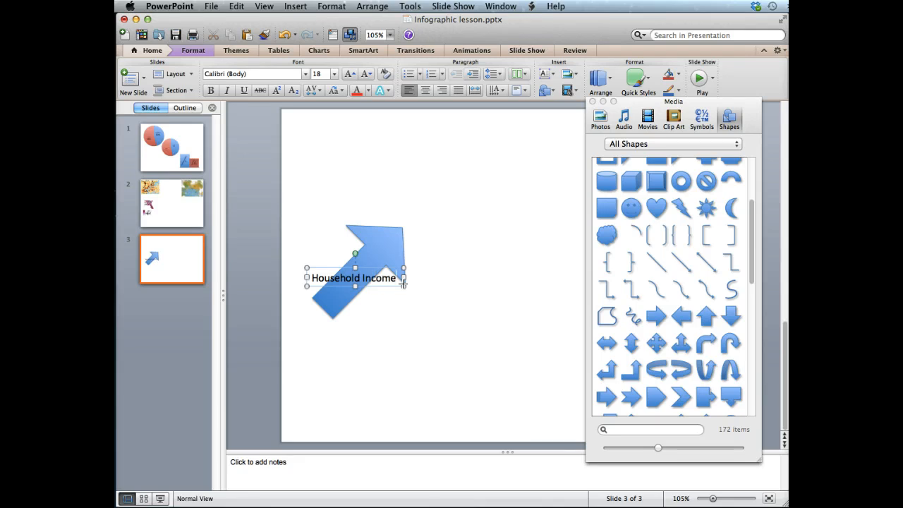
{"action": "key", "text": "Return"}
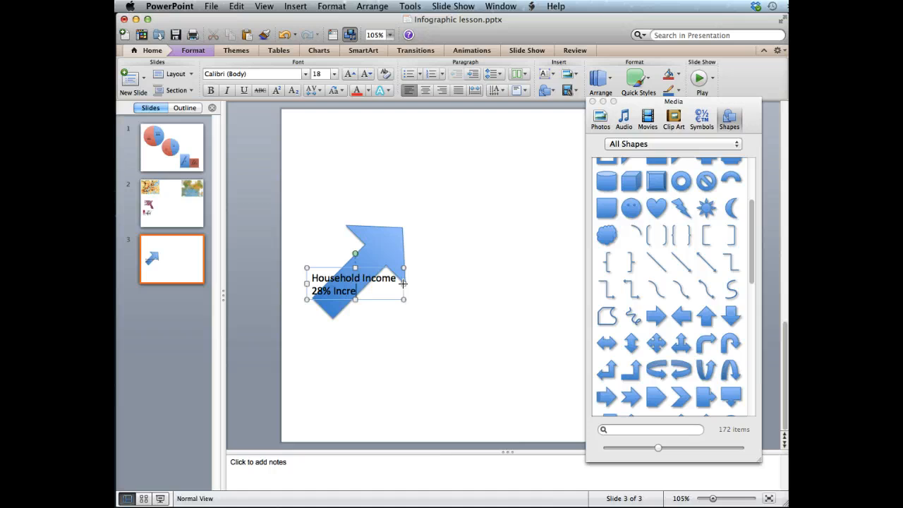
{"action": "left_click_drag", "start_coordinate": [355, 252], "coordinate": [351, 276]}
{"action": "left_click", "coordinate": [343, 266]}
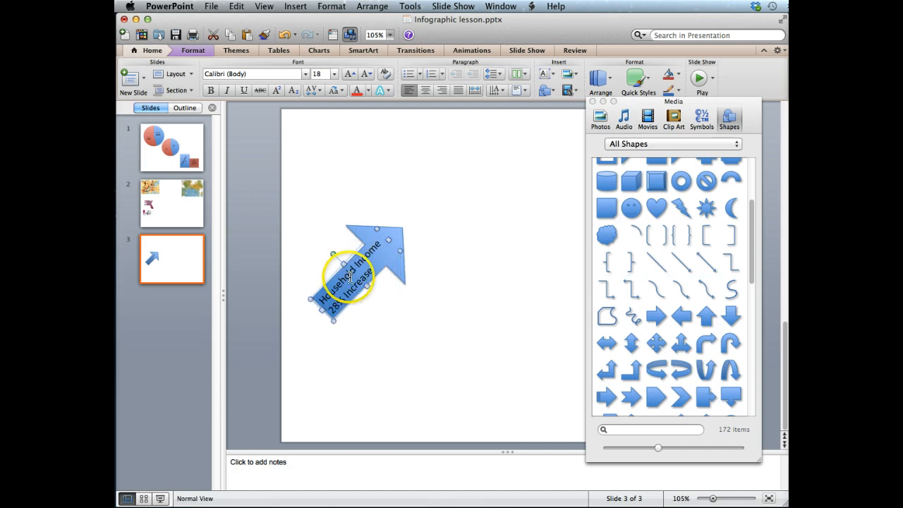
Step: Centre-align the text box's text and set its colour to a dark orange theme colour
{"action": "triple_click", "coordinate": [351, 275]}
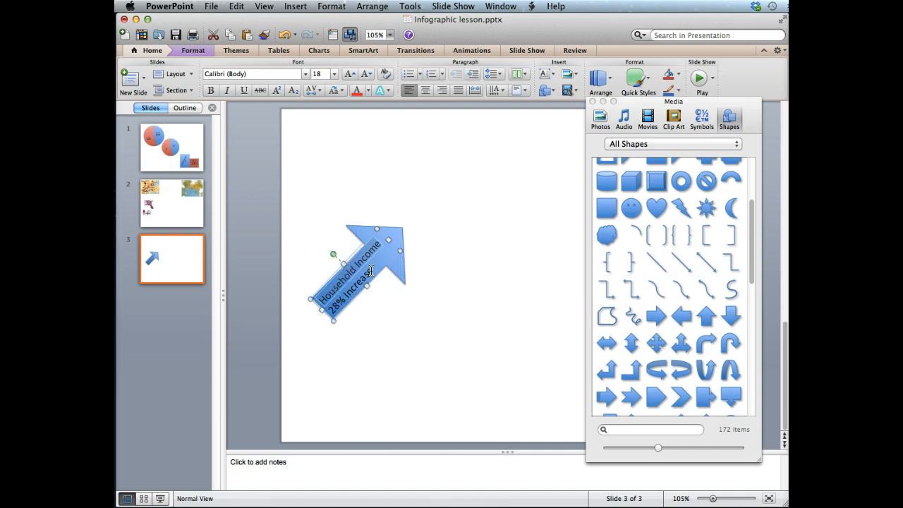
{"action": "left_click", "coordinate": [324, 278]}
{"action": "left_click", "coordinate": [425, 91]}
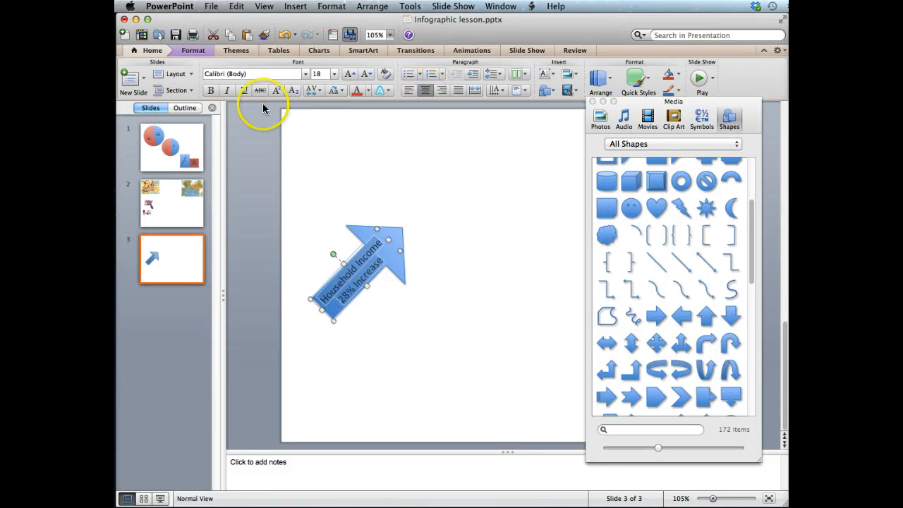
{"action": "left_click", "coordinate": [367, 91]}
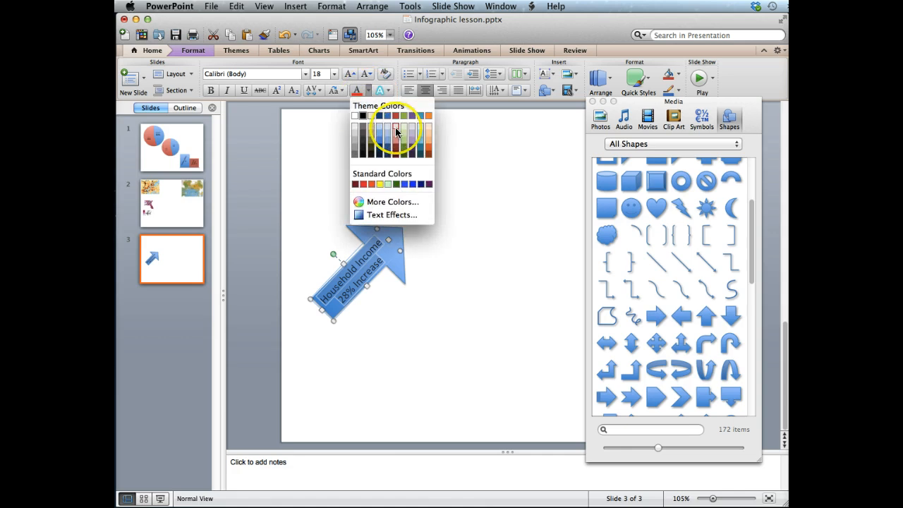
{"action": "left_click", "coordinate": [426, 148]}
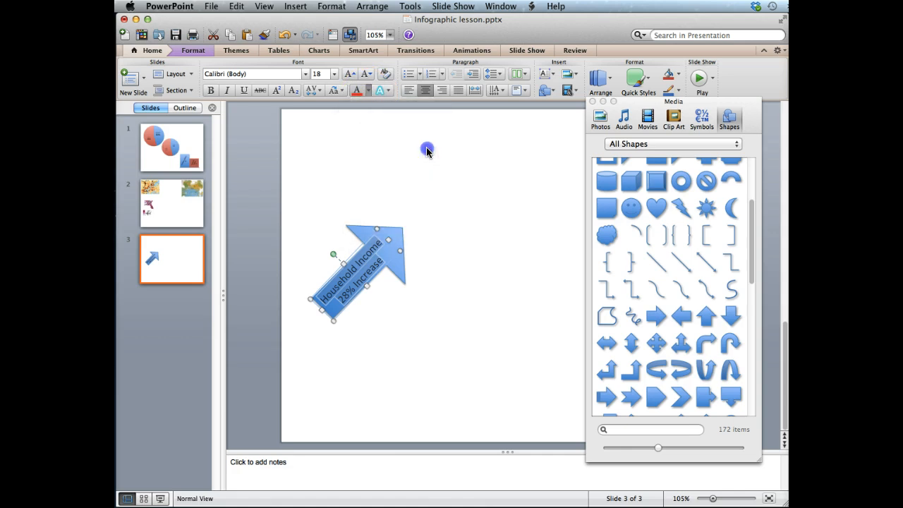
{"action": "left_click", "coordinate": [395, 234]}
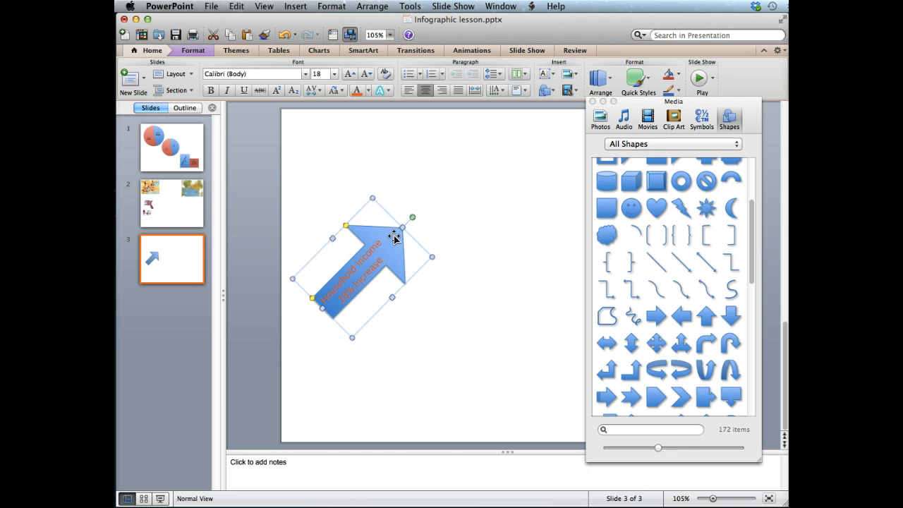
{"action": "right_click", "coordinate": [395, 235]}
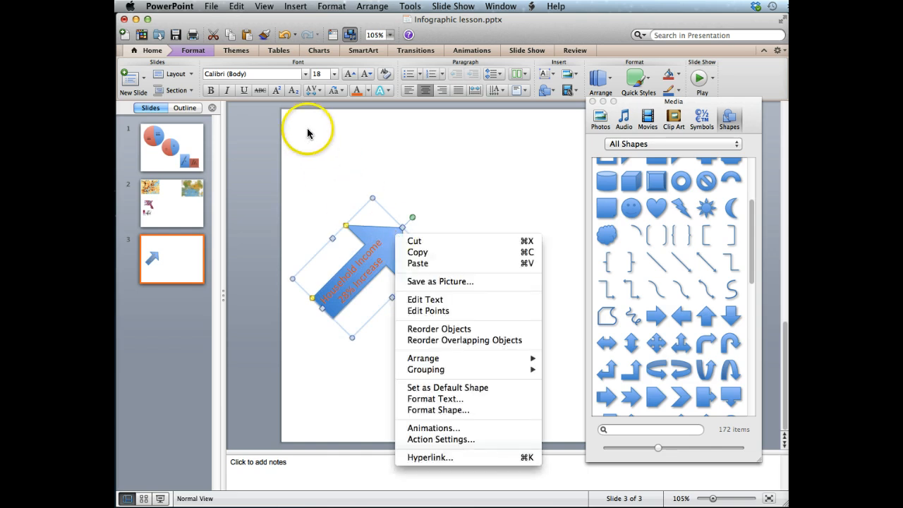
{"action": "left_click", "coordinate": [366, 233]}
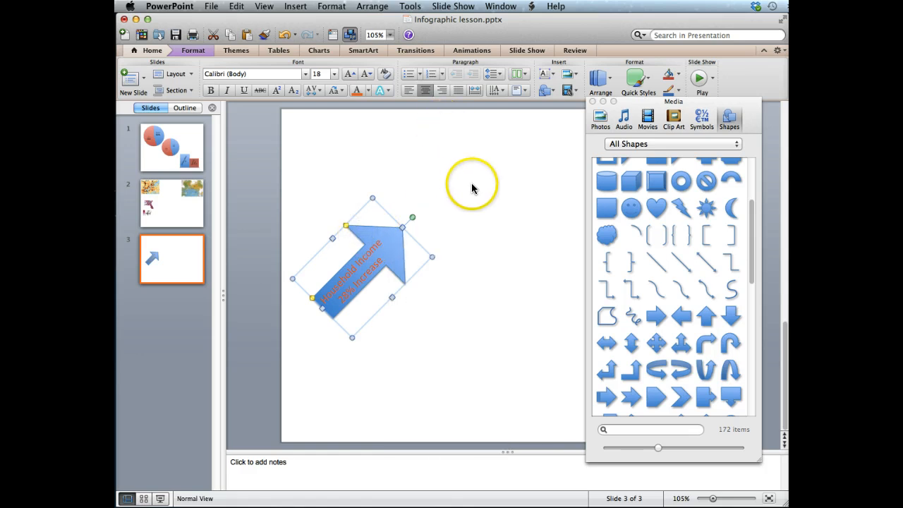
{"action": "right_click", "coordinate": [368, 234]}
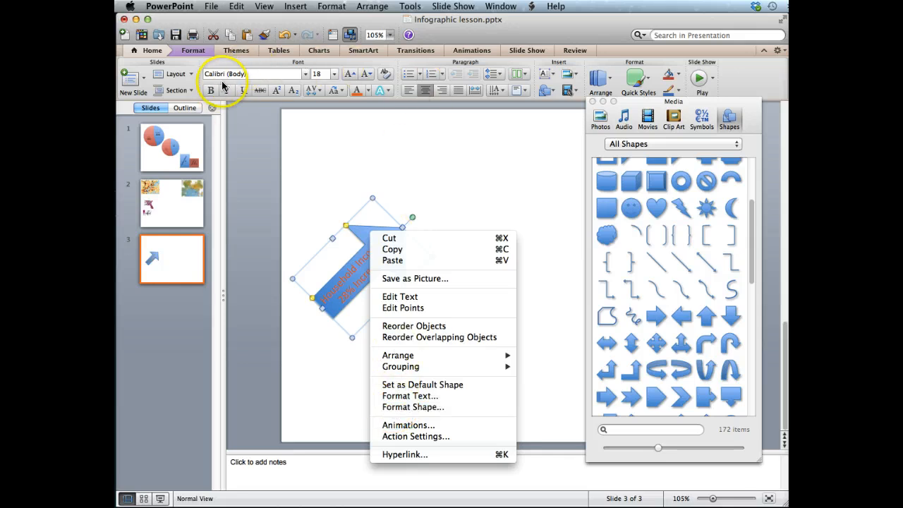
{"action": "left_click", "coordinate": [146, 53]}
{"action": "left_click", "coordinate": [191, 52]}
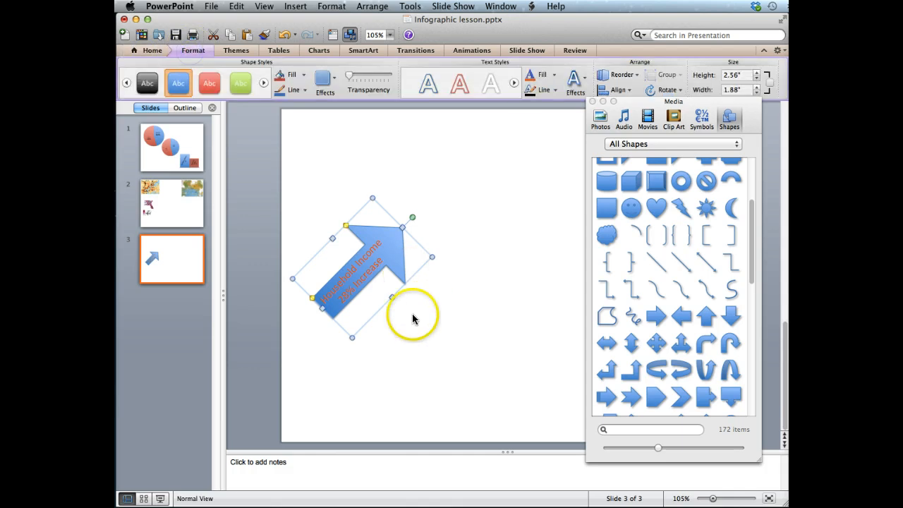
Step: Fill the arrow shape with a dark navy theme colour through Format Shape
{"action": "left_click", "coordinate": [373, 236]}
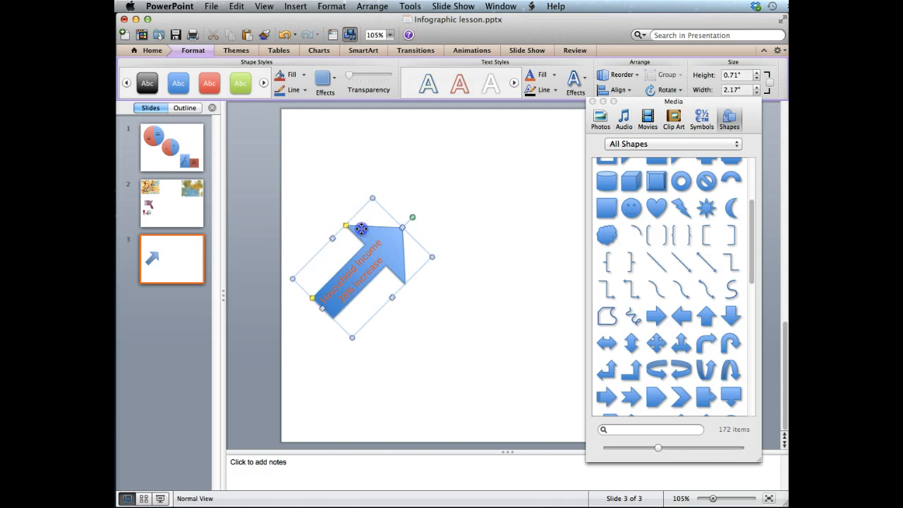
{"action": "right_click", "coordinate": [361, 229]}
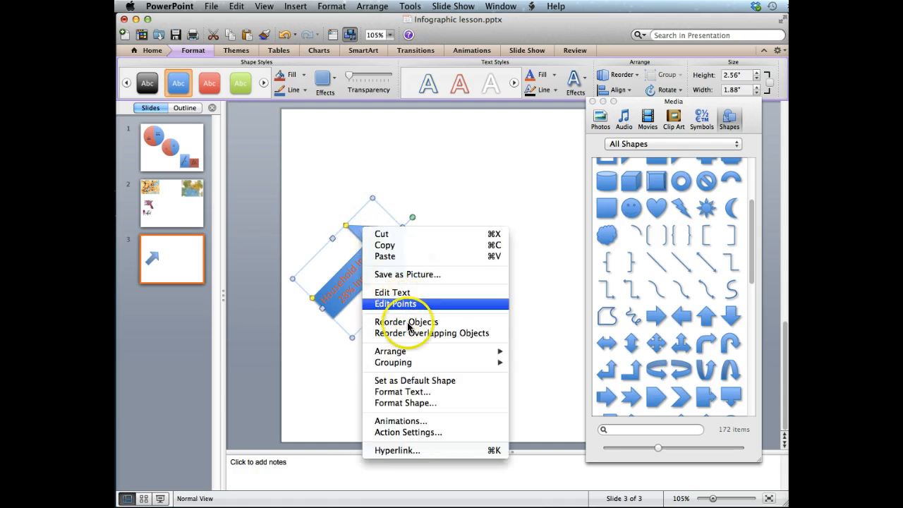
{"action": "left_click", "coordinate": [405, 401]}
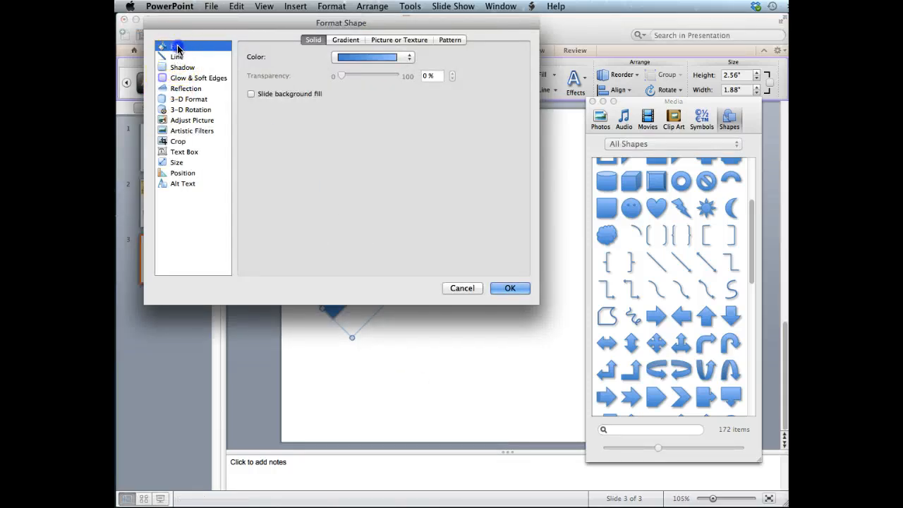
{"action": "left_click", "coordinate": [408, 58]}
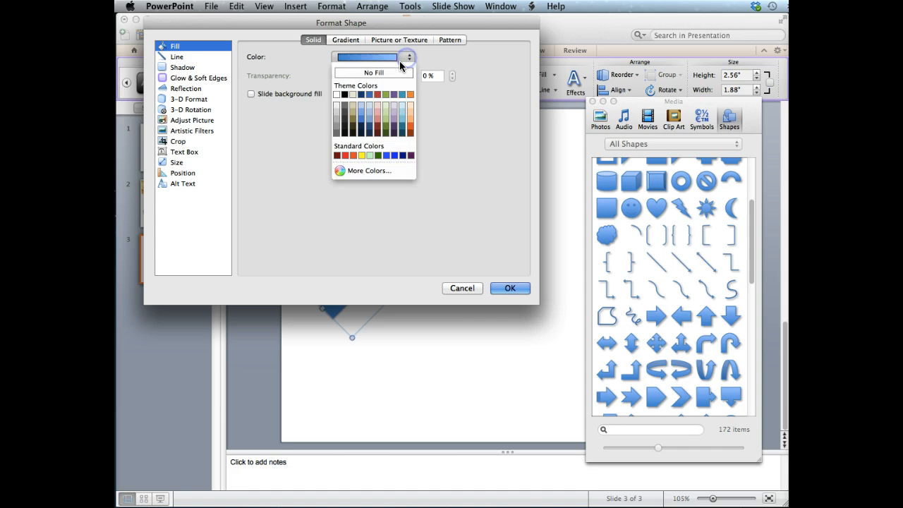
{"action": "left_click", "coordinate": [360, 132]}
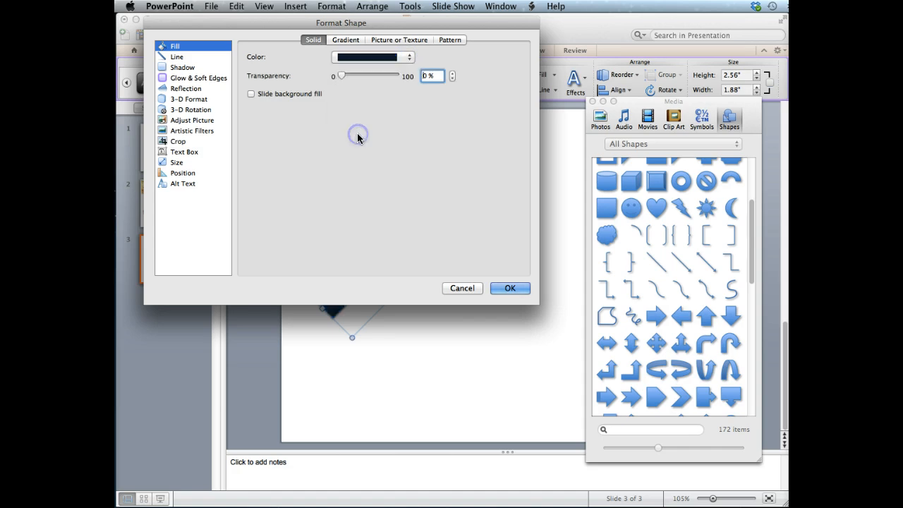
{"action": "left_click", "coordinate": [407, 59]}
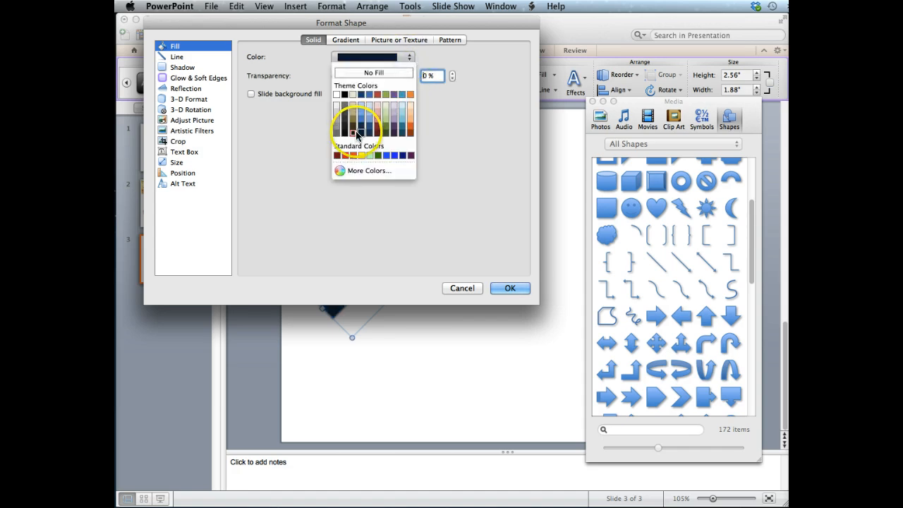
{"action": "left_click", "coordinate": [361, 128]}
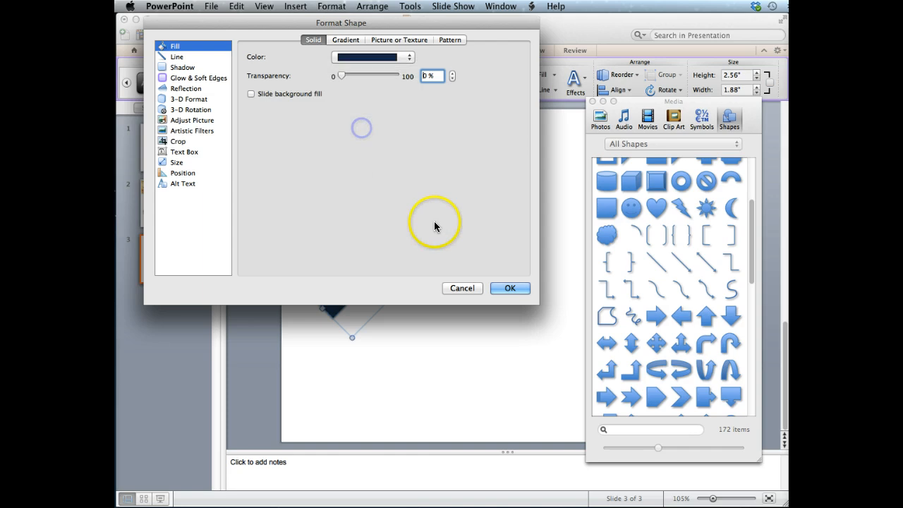
{"action": "left_click", "coordinate": [513, 288]}
{"action": "left_click", "coordinate": [495, 289]}
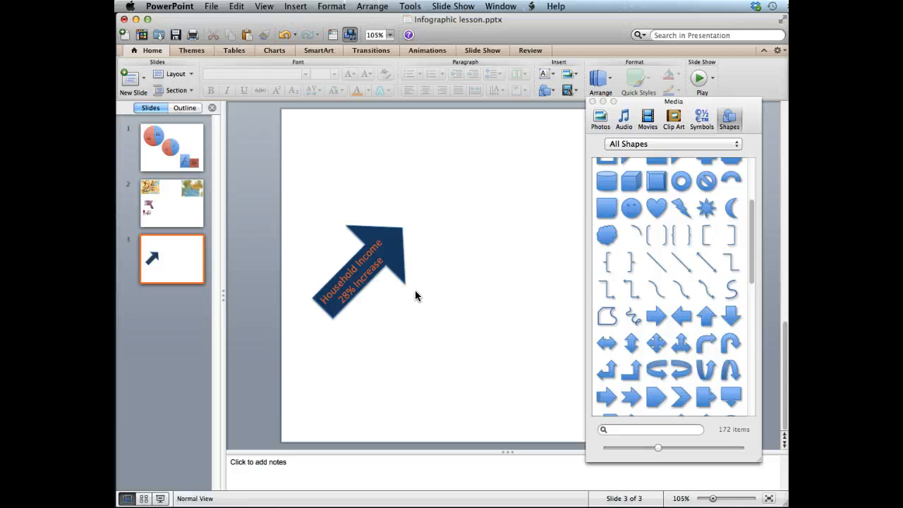
Step: Browse the Household category of the clip art media browser for a suitable house image
{"action": "left_click", "coordinate": [443, 171]}
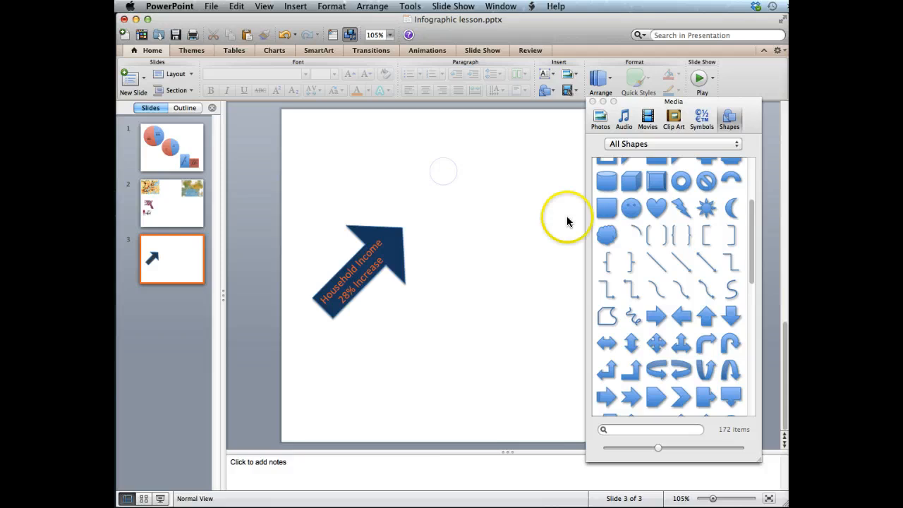
{"action": "scroll", "coordinate": [662, 283], "scroll_direction": "up", "scroll_amount": 5}
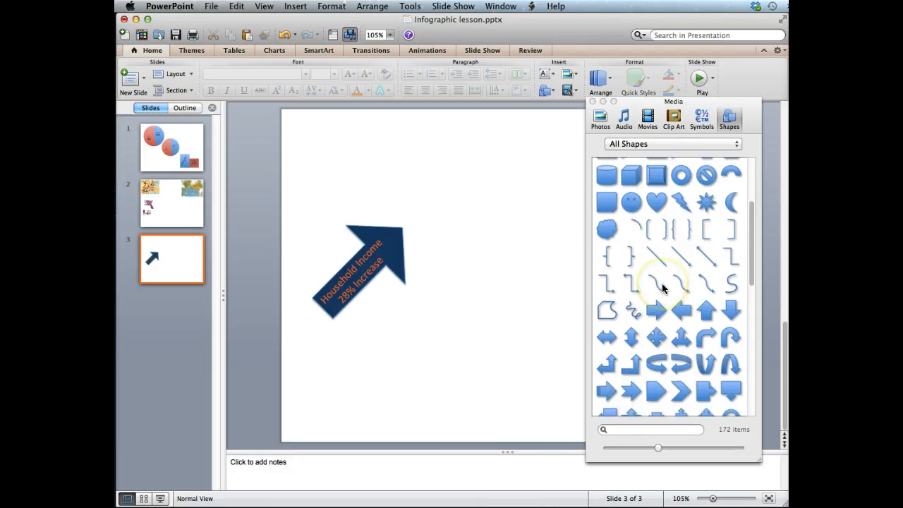
{"action": "left_click", "coordinate": [673, 119]}
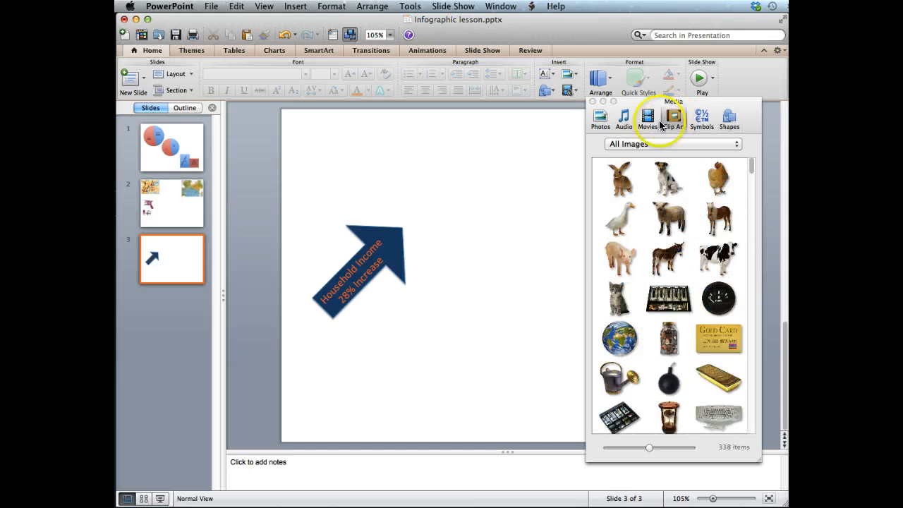
{"action": "left_click", "coordinate": [640, 144]}
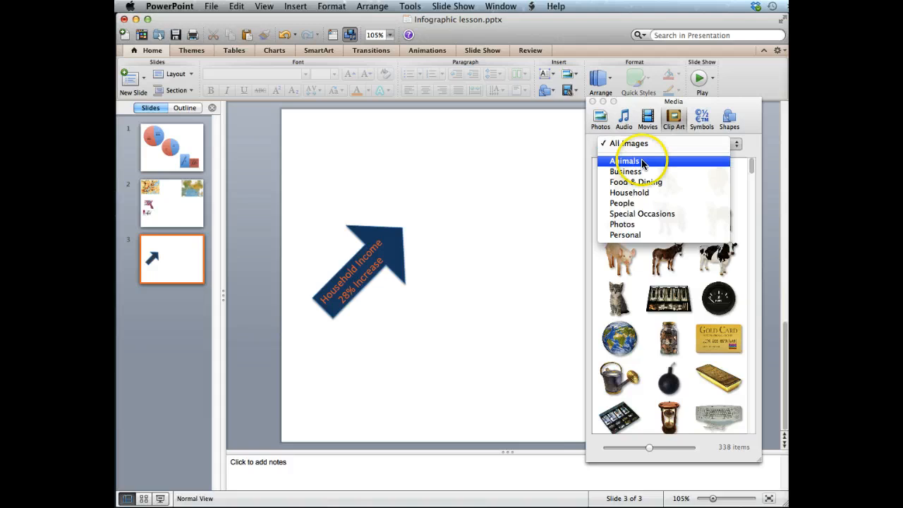
{"action": "left_click", "coordinate": [640, 192]}
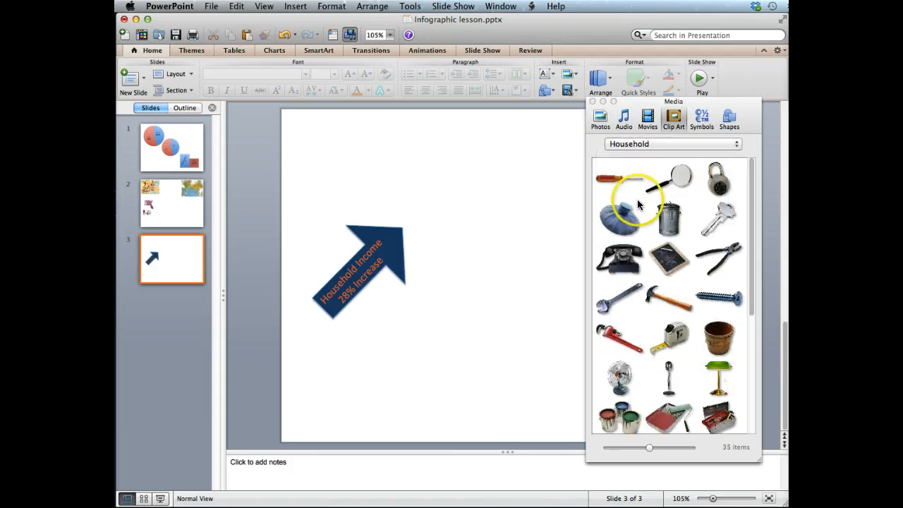
{"action": "scroll", "coordinate": [649, 245], "scroll_direction": "down", "scroll_amount": 2}
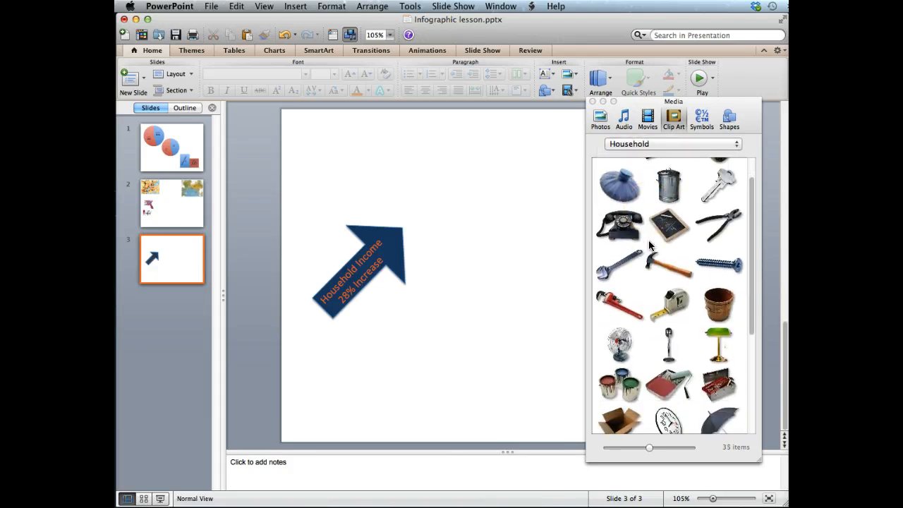
{"action": "scroll", "coordinate": [650, 245], "scroll_direction": "down", "scroll_amount": 5}
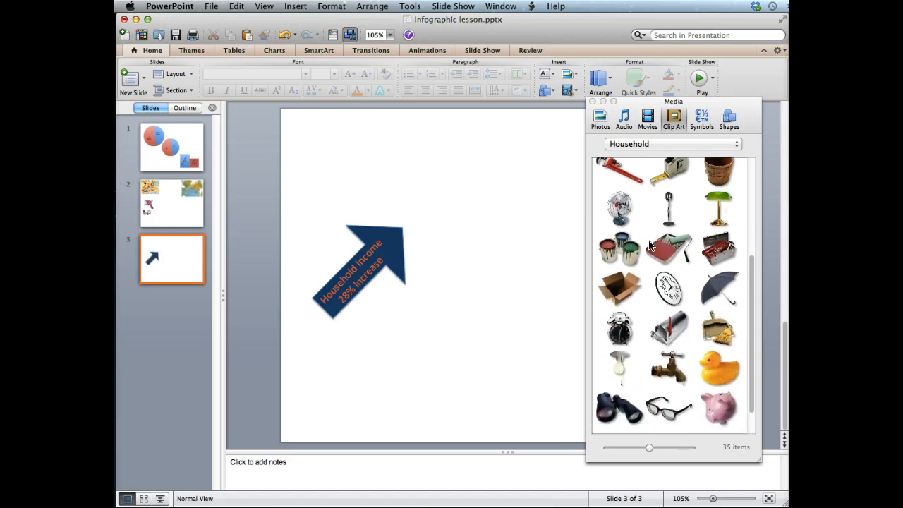
{"action": "scroll", "coordinate": [649, 245], "scroll_direction": "up", "scroll_amount": 5}
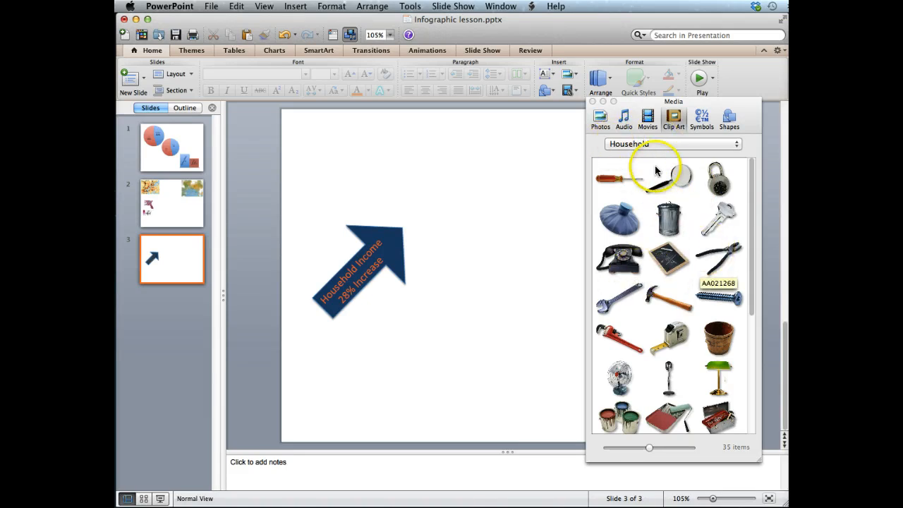
{"action": "left_click", "coordinate": [659, 145]}
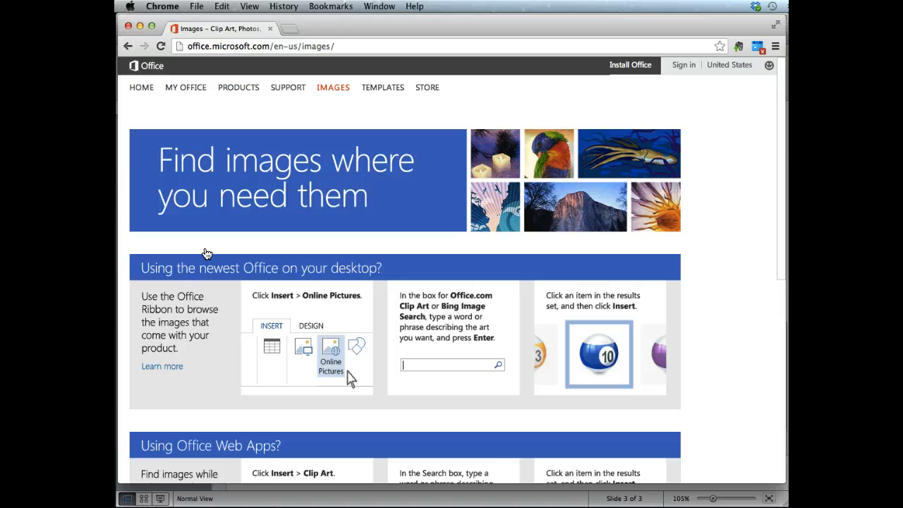
Step: Switch to the browser and search Office.com for house
{"action": "scroll", "coordinate": [206, 253], "scroll_direction": "down", "scroll_amount": 10}
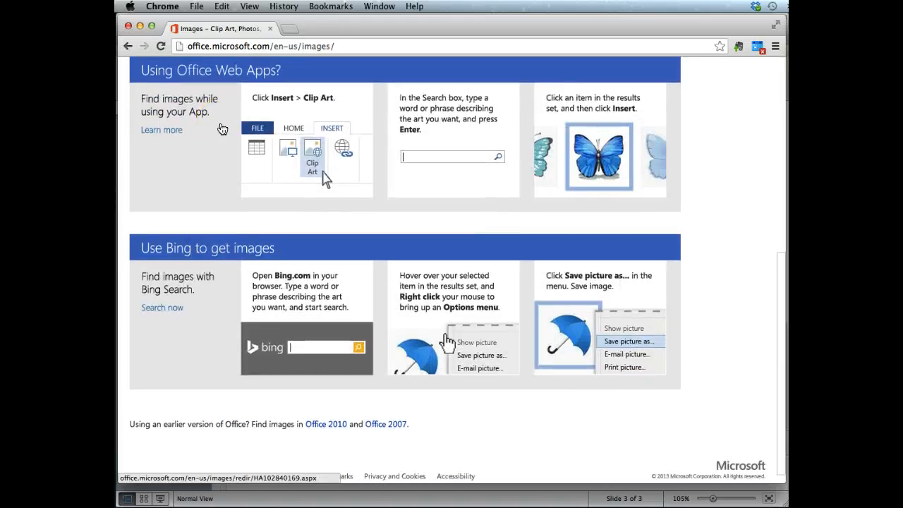
{"action": "scroll", "coordinate": [222, 129], "scroll_direction": "up", "scroll_amount": 10}
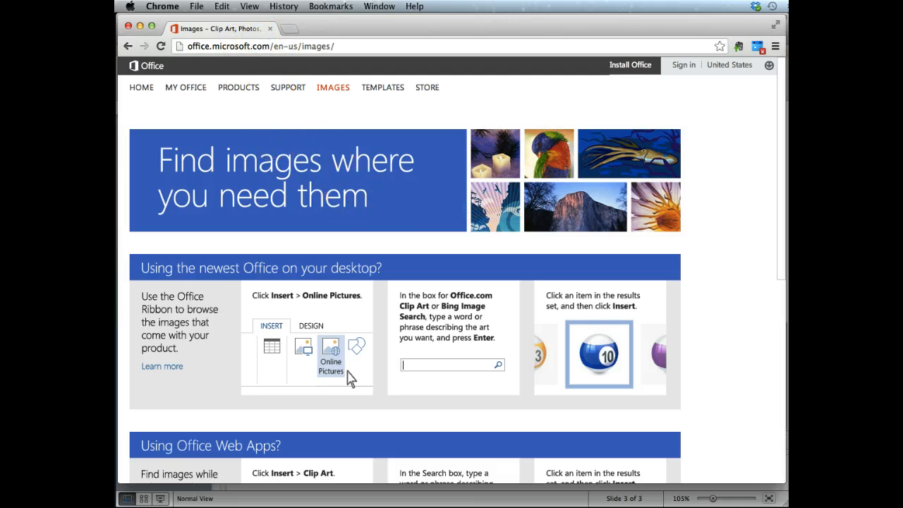
{"action": "left_click", "coordinate": [151, 67]}
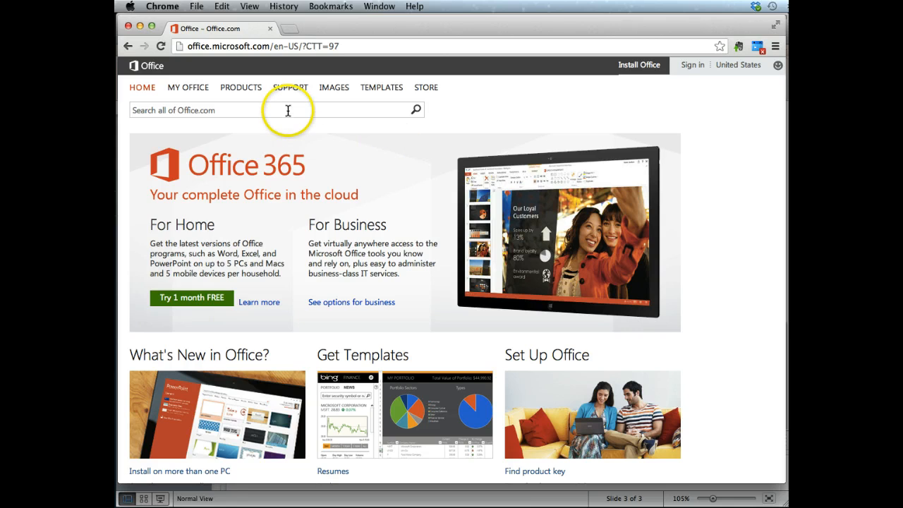
{"action": "left_click", "coordinate": [287, 110]}
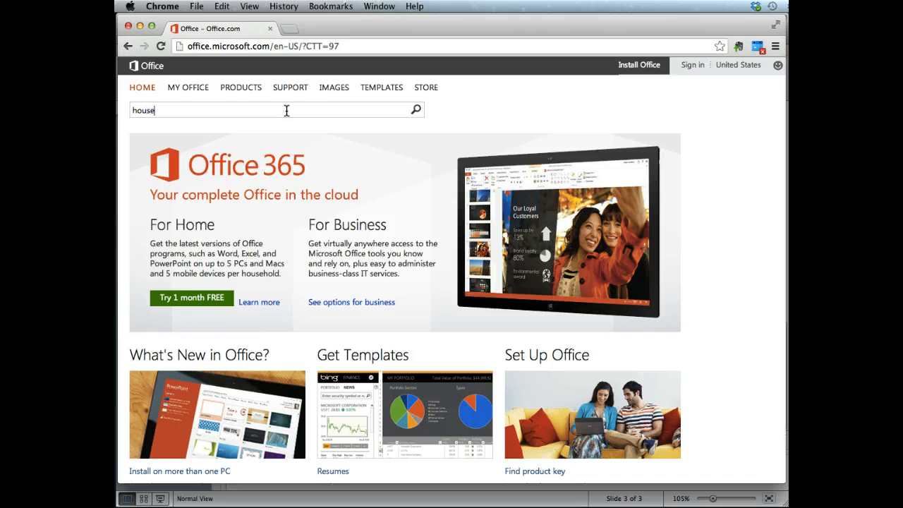
{"action": "type", "text": "house"}
{"action": "key", "text": "Return"}
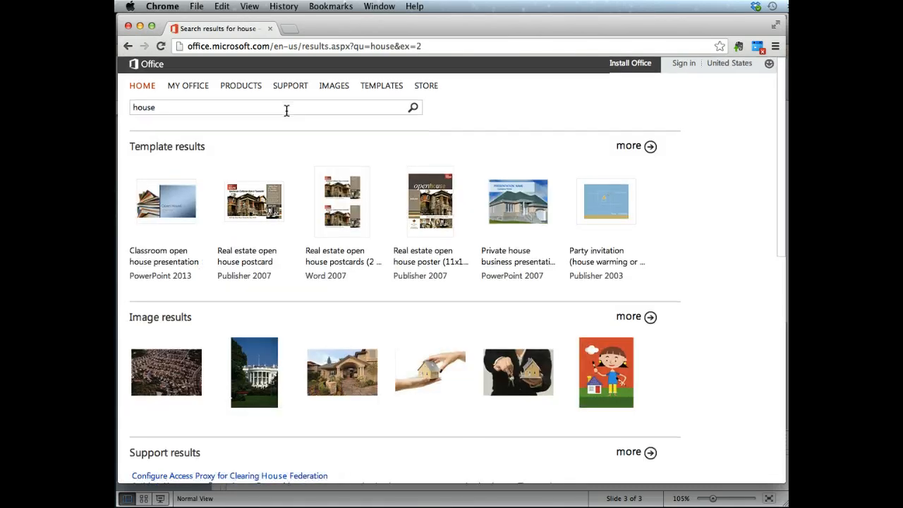
Step: Open the full image results for house and filter them to illustrations
{"action": "scroll", "coordinate": [286, 110], "scroll_direction": "down", "scroll_amount": 3}
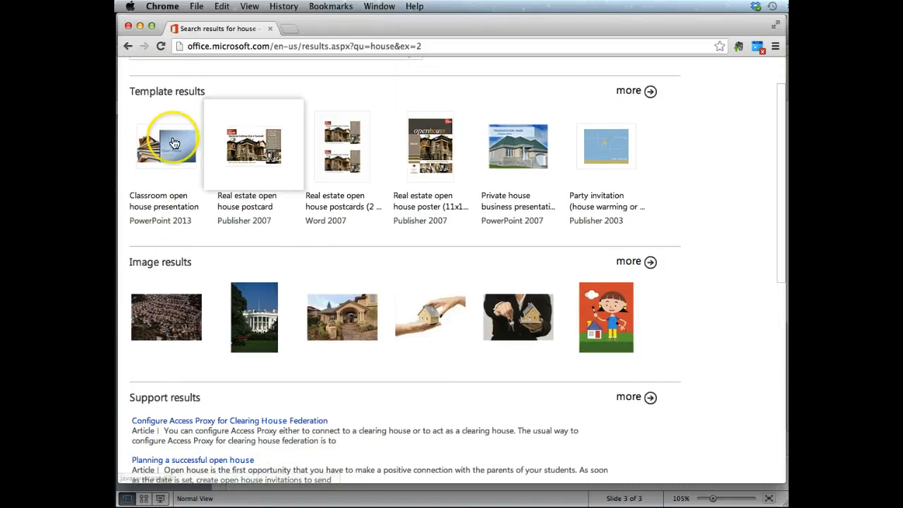
{"action": "left_click", "coordinate": [650, 263]}
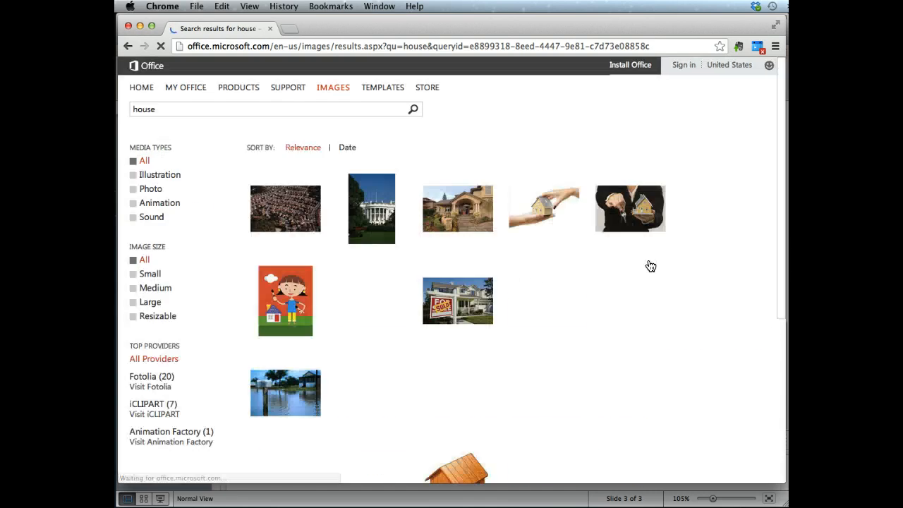
{"action": "scroll", "coordinate": [651, 265], "scroll_direction": "down", "scroll_amount": 1}
{"action": "scroll", "coordinate": [650, 264], "scroll_direction": "down", "scroll_amount": 2}
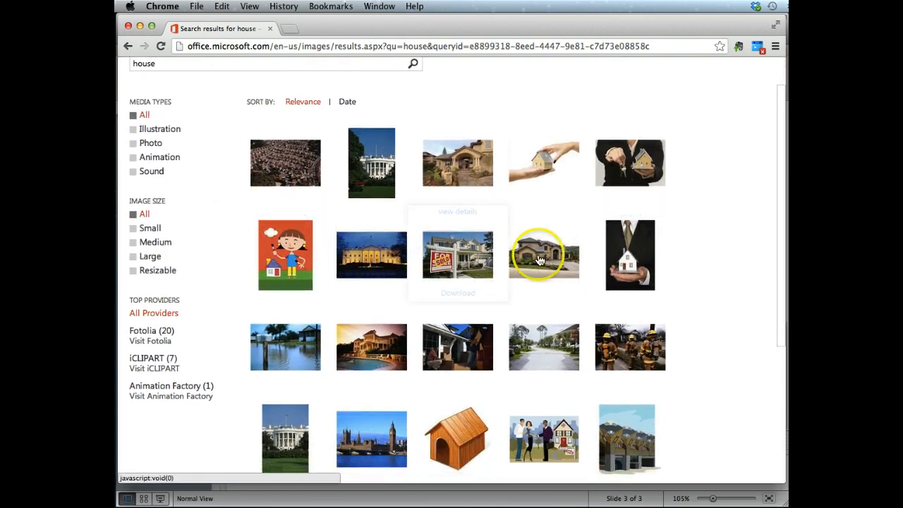
{"action": "left_click", "coordinate": [151, 133]}
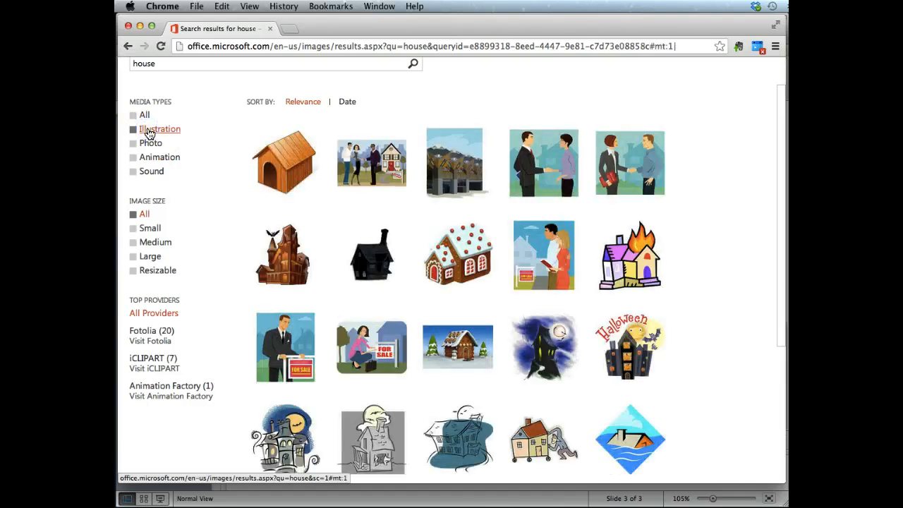
Step: Scroll through the house illustrations and go to the next results page
{"action": "scroll", "coordinate": [149, 134], "scroll_direction": "down", "scroll_amount": 5}
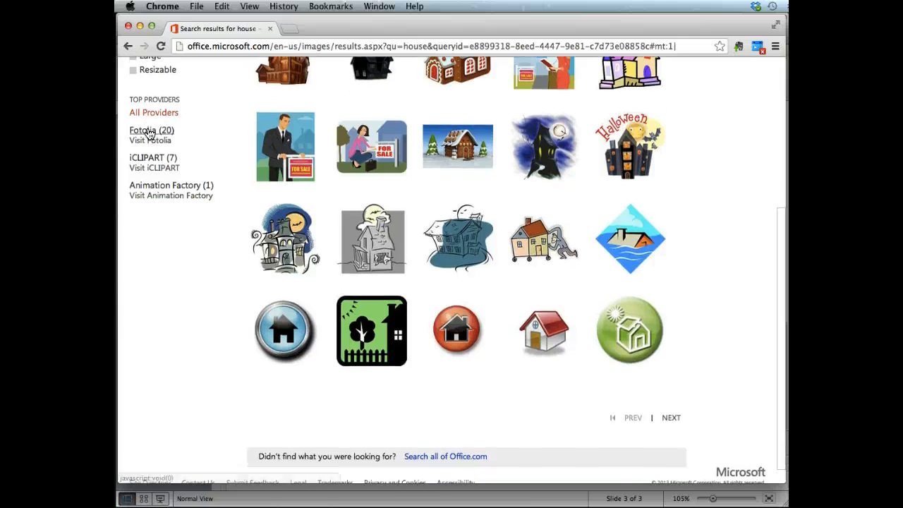
{"action": "scroll", "coordinate": [150, 134], "scroll_direction": "down", "scroll_amount": 1}
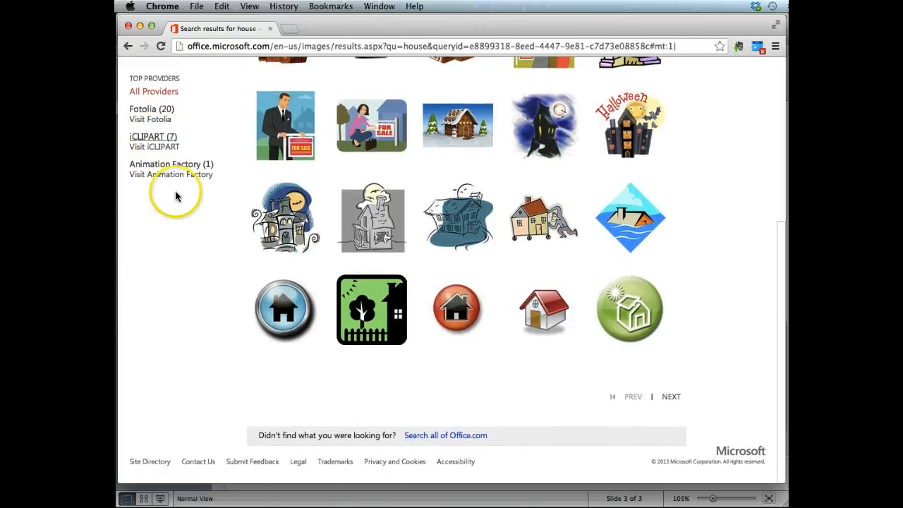
{"action": "mouse_move", "coordinate": [457, 311]}
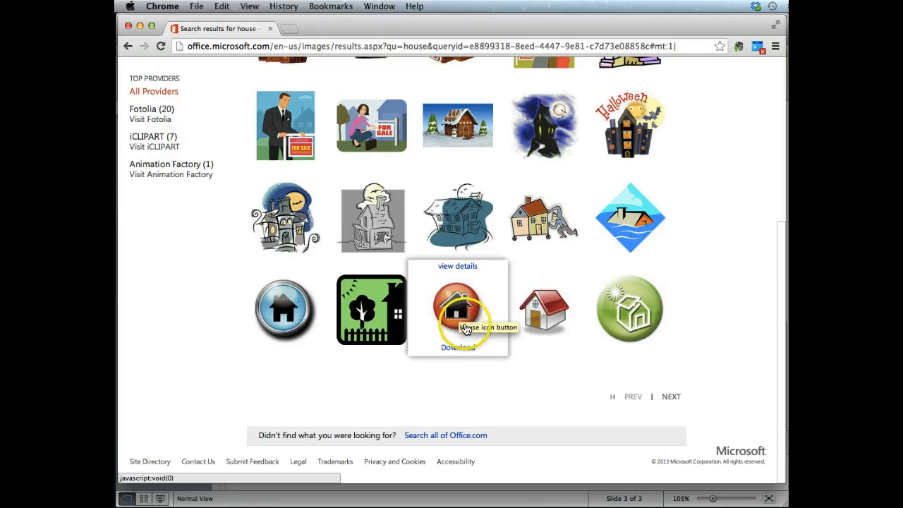
{"action": "left_click", "coordinate": [672, 398]}
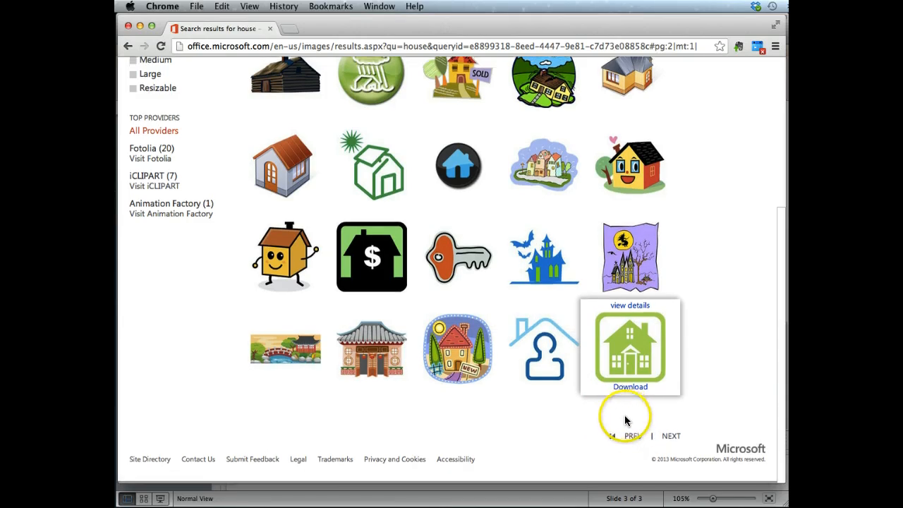
Step: Scroll through more house illustrations and move on to the third page of results
{"action": "scroll", "coordinate": [654, 401], "scroll_direction": "up", "scroll_amount": 5}
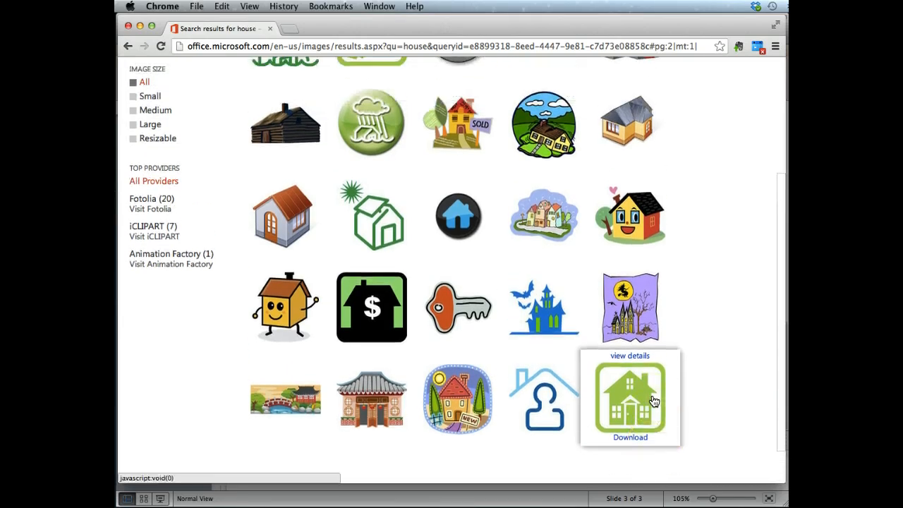
{"action": "scroll", "coordinate": [654, 401], "scroll_direction": "down", "scroll_amount": 2}
{"action": "scroll", "coordinate": [655, 400], "scroll_direction": "down", "scroll_amount": 4}
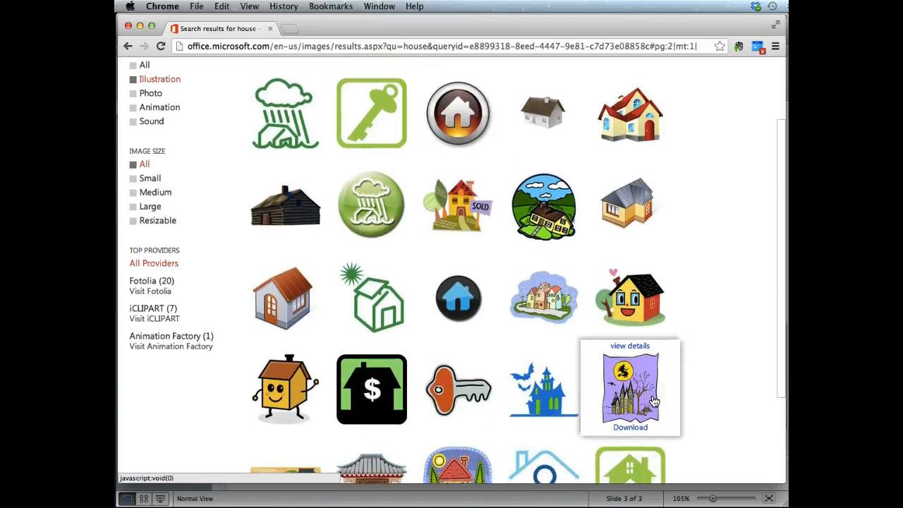
{"action": "left_click", "coordinate": [659, 432]}
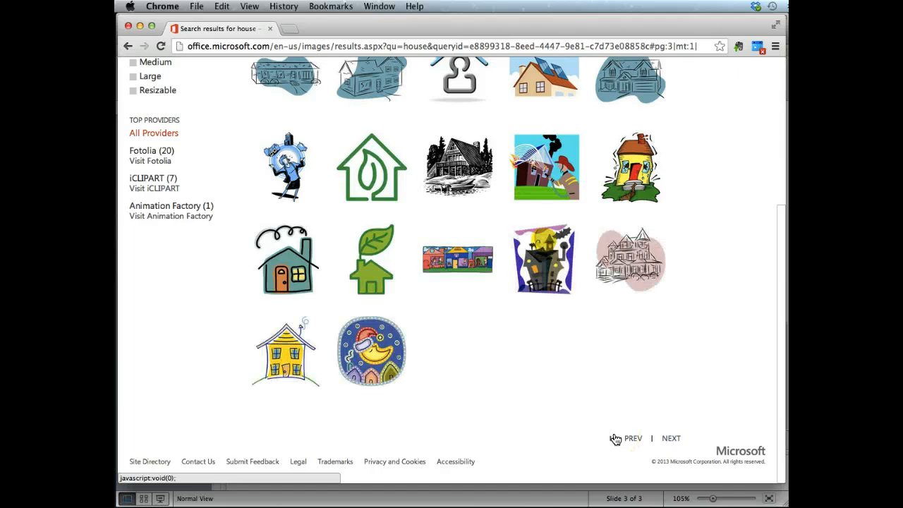
{"action": "scroll", "coordinate": [615, 439], "scroll_direction": "up", "scroll_amount": 2}
{"action": "scroll", "coordinate": [615, 439], "scroll_direction": "up", "scroll_amount": 3}
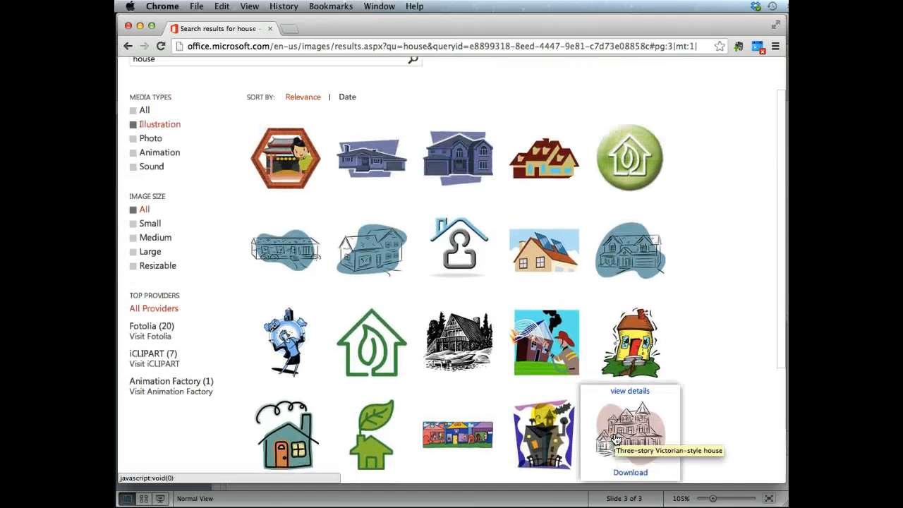
{"action": "scroll", "coordinate": [616, 439], "scroll_direction": "down", "scroll_amount": 1}
{"action": "scroll", "coordinate": [615, 439], "scroll_direction": "down", "scroll_amount": 1}
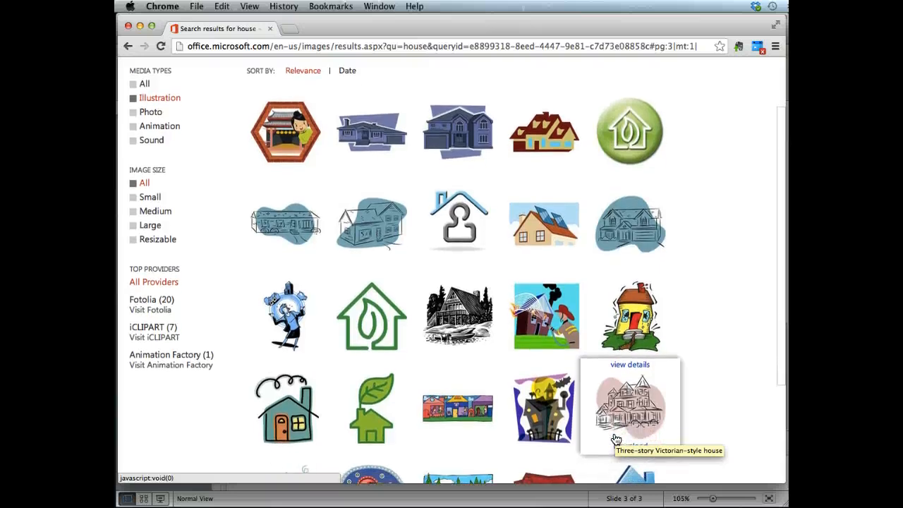
Step: Download the two-story house with a single-car garage illustration and return to the presentation
{"action": "left_click", "coordinate": [541, 166]}
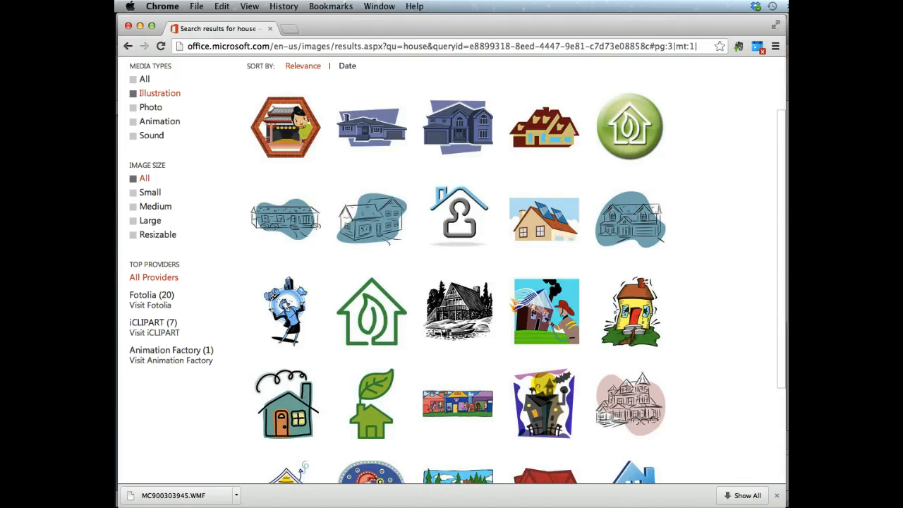
{"action": "left_click", "coordinate": [787, 479]}
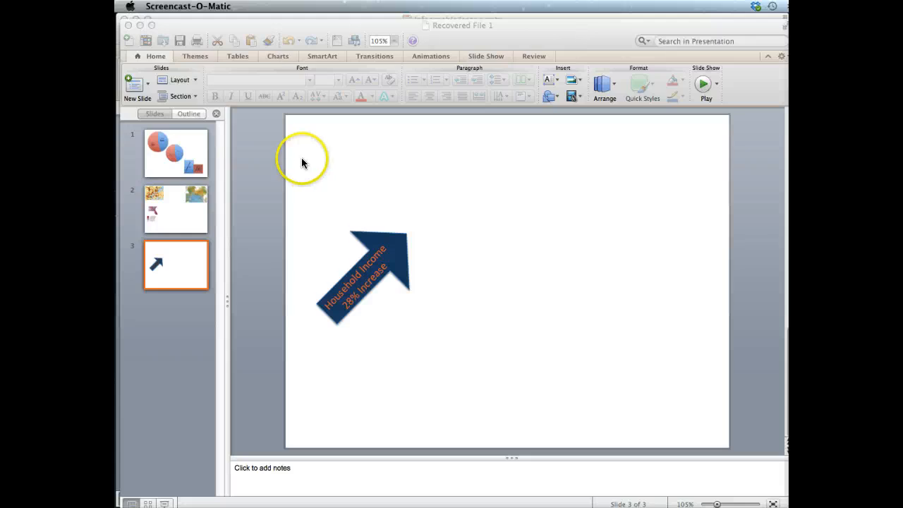
{"action": "left_click", "coordinate": [301, 160]}
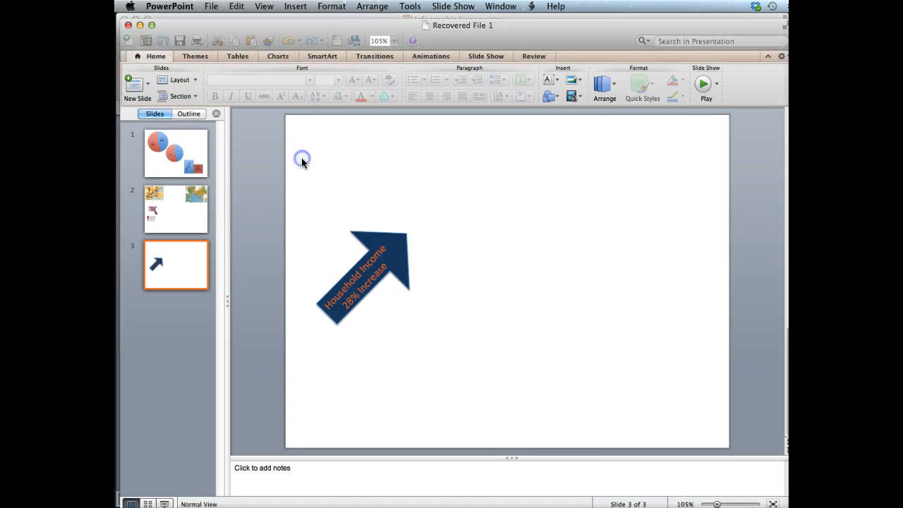
Step: Insert the downloaded MC900303945.WMF picture from the Downloads folder onto slide 3
{"action": "left_click", "coordinate": [296, 7]}
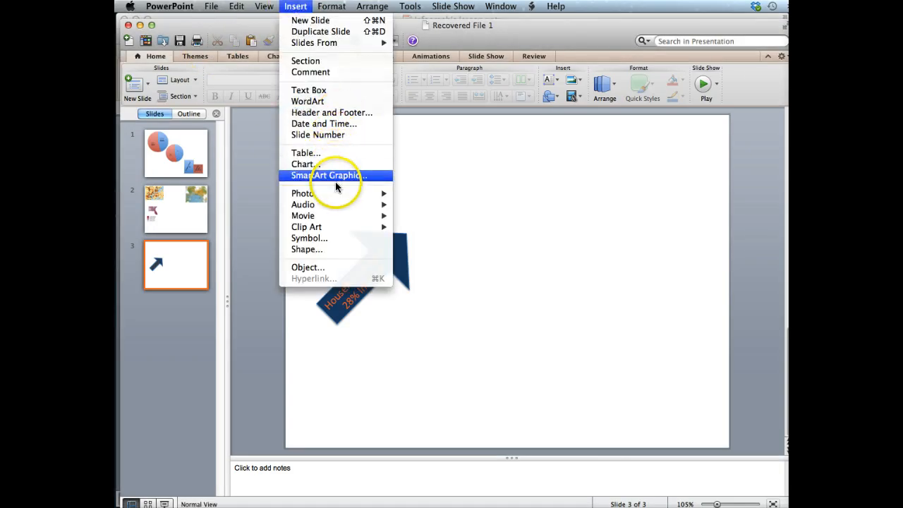
{"action": "mouse_move", "coordinate": [341, 204]}
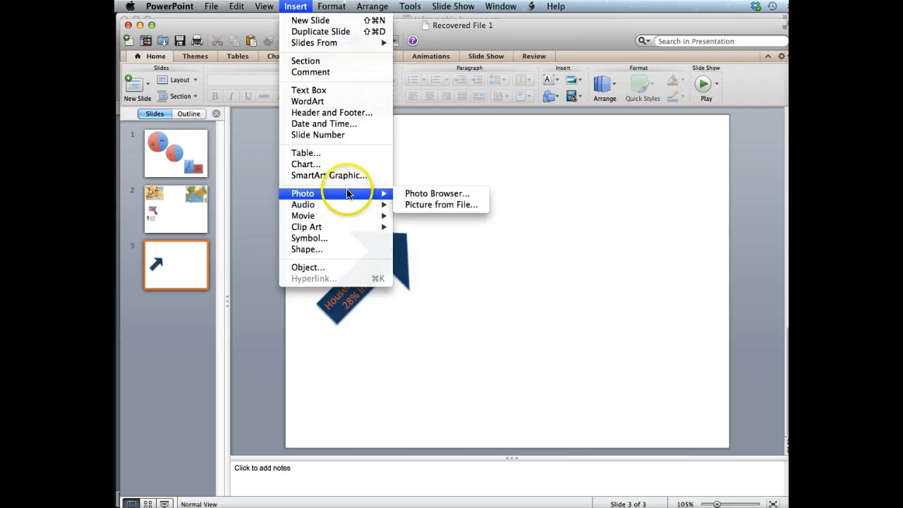
{"action": "left_click", "coordinate": [424, 205]}
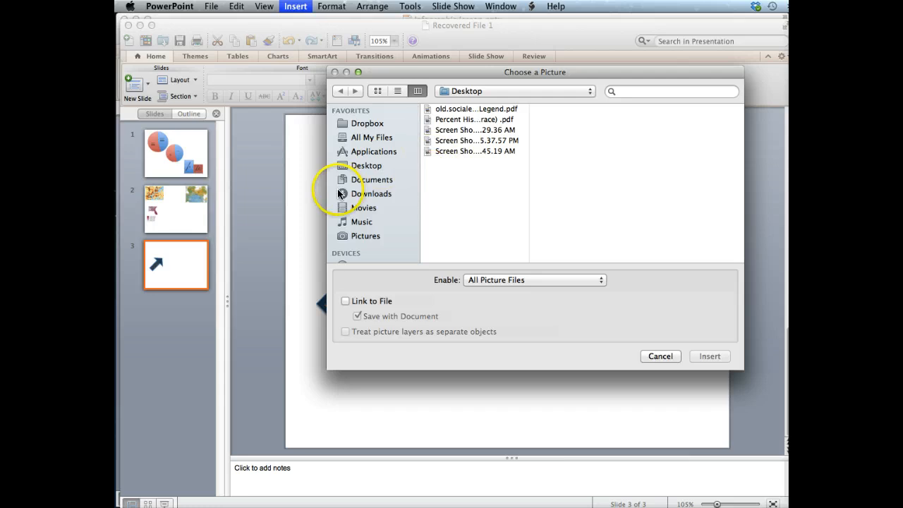
{"action": "left_click", "coordinate": [341, 194]}
{"action": "scroll", "coordinate": [471, 202], "scroll_direction": "down", "scroll_amount": 5}
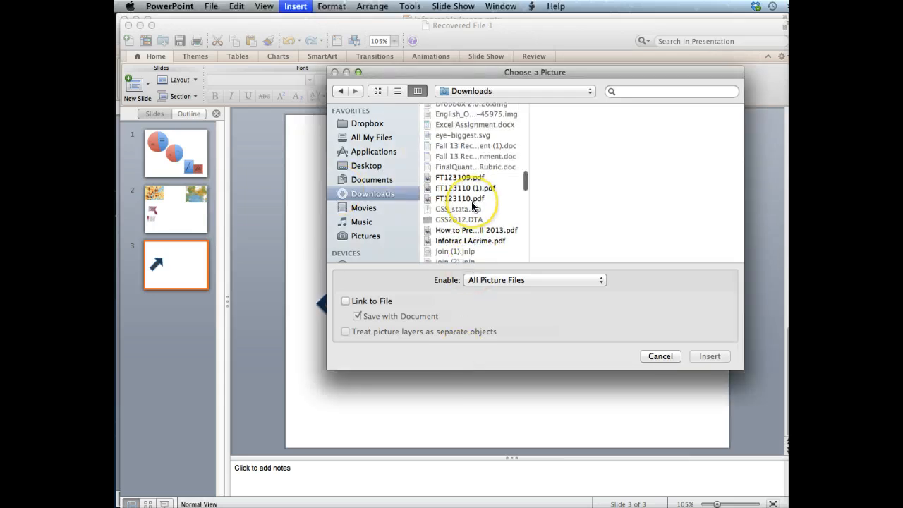
{"action": "scroll", "coordinate": [472, 201], "scroll_direction": "down", "scroll_amount": 1}
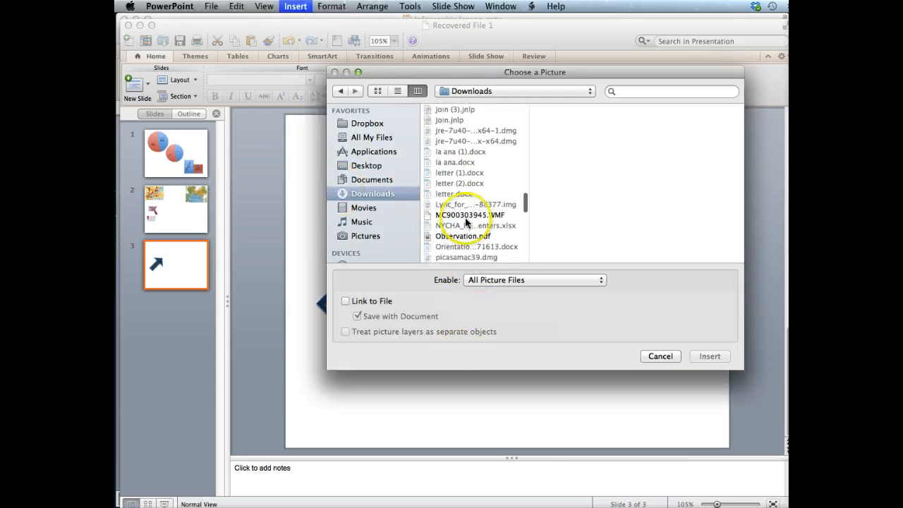
{"action": "left_click", "coordinate": [463, 215]}
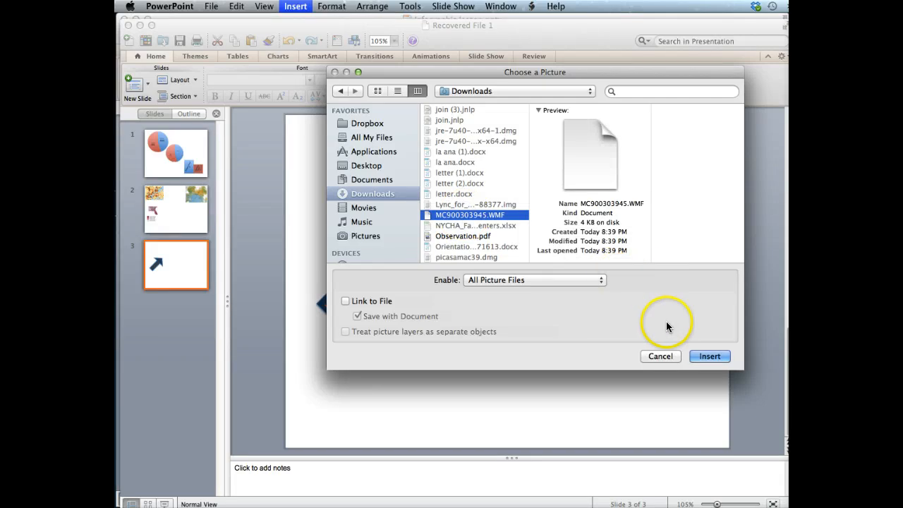
{"action": "left_click", "coordinate": [709, 356]}
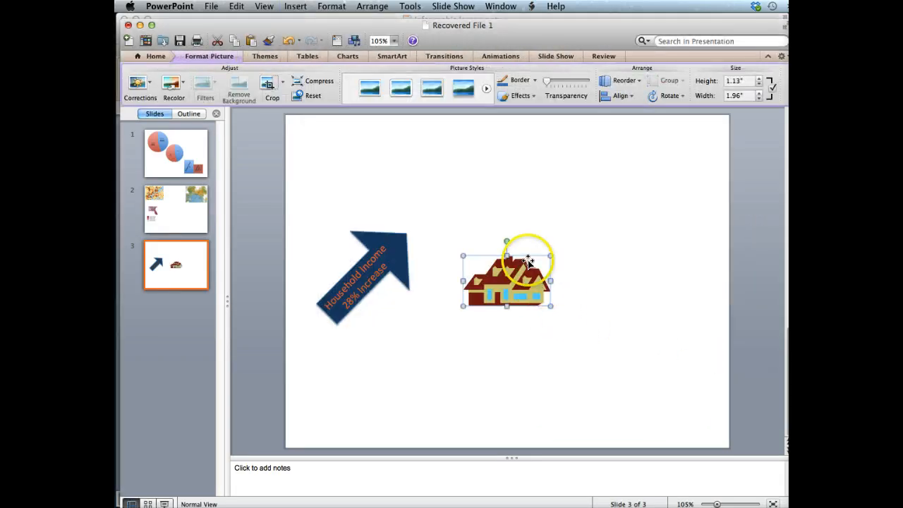
Step: Move the house picture toward the slide's upper right and look through its border and effects options
{"action": "left_click_drag", "start_coordinate": [535, 255], "coordinate": [590, 159]}
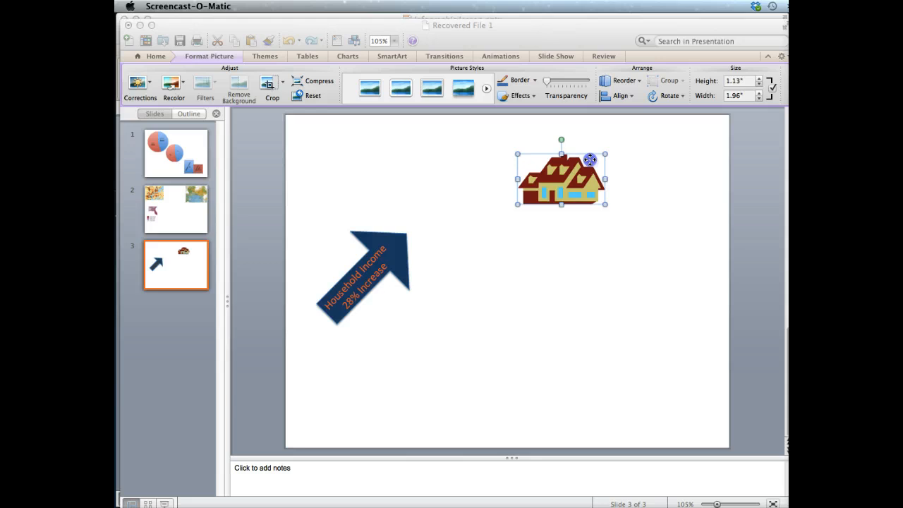
{"action": "left_click", "coordinate": [553, 187]}
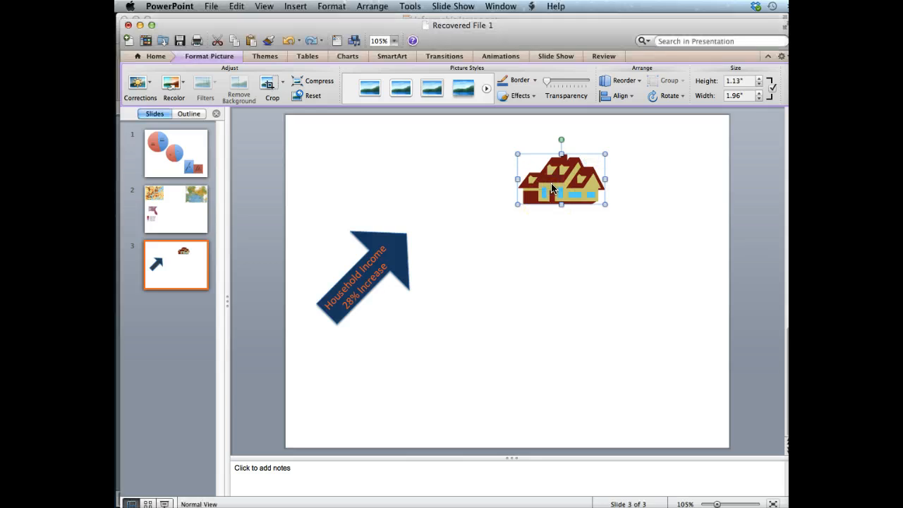
{"action": "left_click", "coordinate": [195, 57]}
{"action": "left_click", "coordinate": [193, 61]}
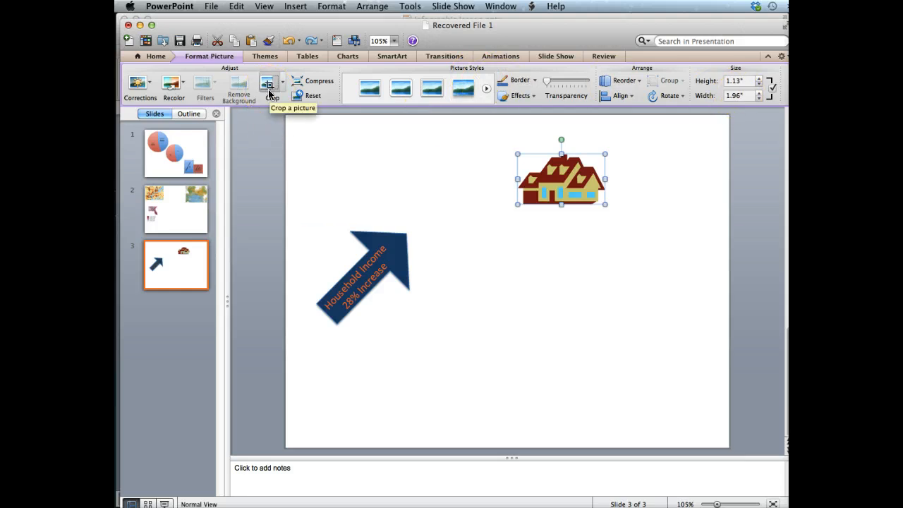
{"action": "left_click", "coordinate": [536, 81]}
{"action": "left_click", "coordinate": [535, 80]}
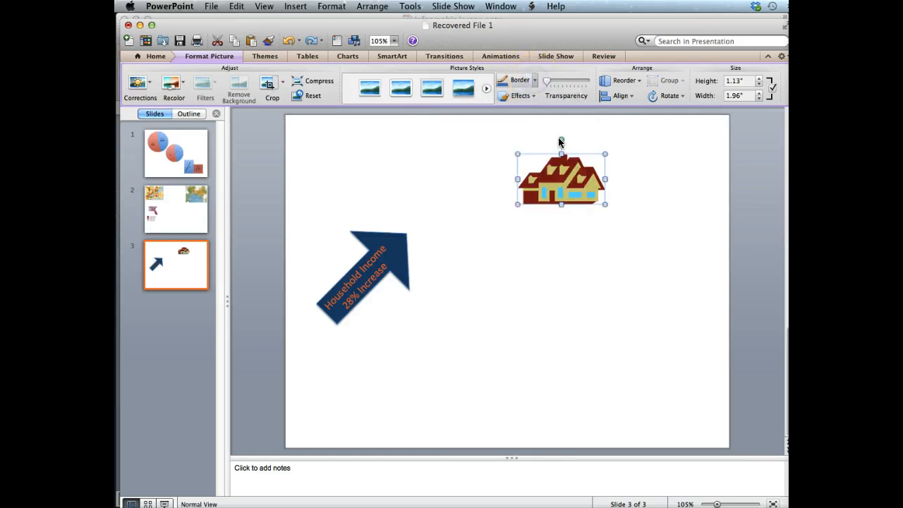
{"action": "left_click", "coordinate": [533, 98]}
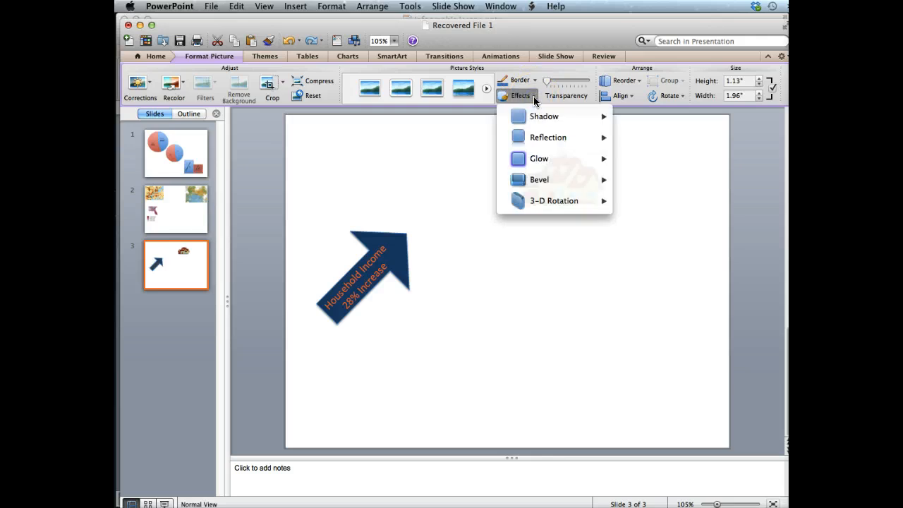
{"action": "left_click", "coordinate": [534, 98]}
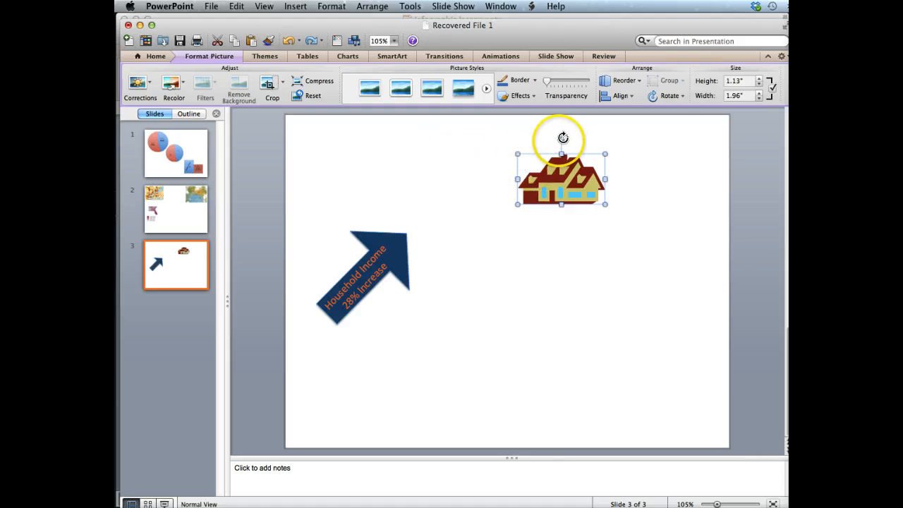
{"action": "mouse_move", "coordinate": [562, 136]}
{"action": "left_mouse_down"}
{"action": "mouse_move", "coordinate": [541, 150]}
{"action": "mouse_move", "coordinate": [561, 140]}
{"action": "left_mouse_up"}
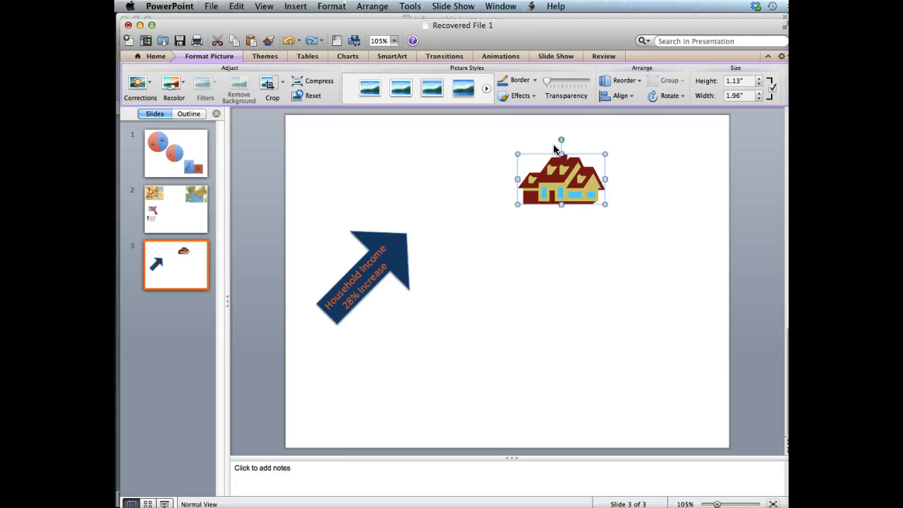
Step: Recolor the house picture with a custom dark slate blue colour
{"action": "left_click", "coordinate": [182, 91]}
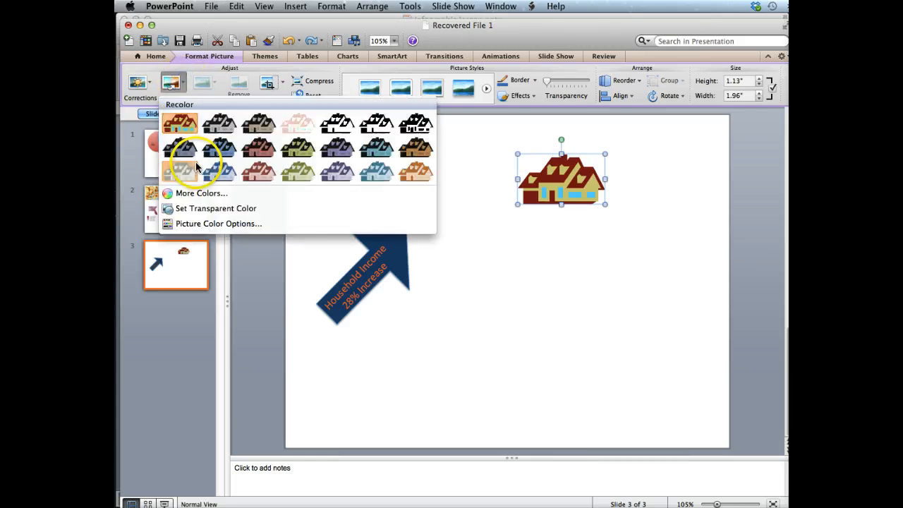
{"action": "left_click", "coordinate": [198, 194]}
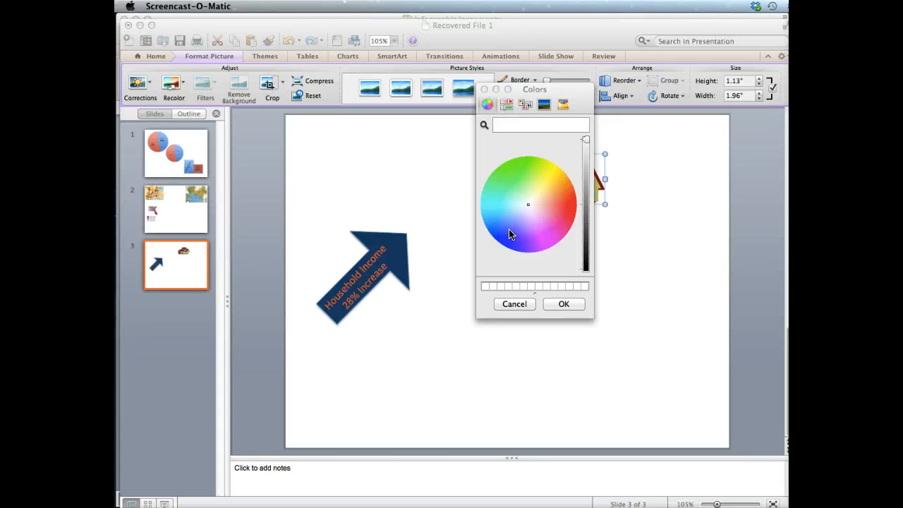
{"action": "left_click", "coordinate": [511, 235]}
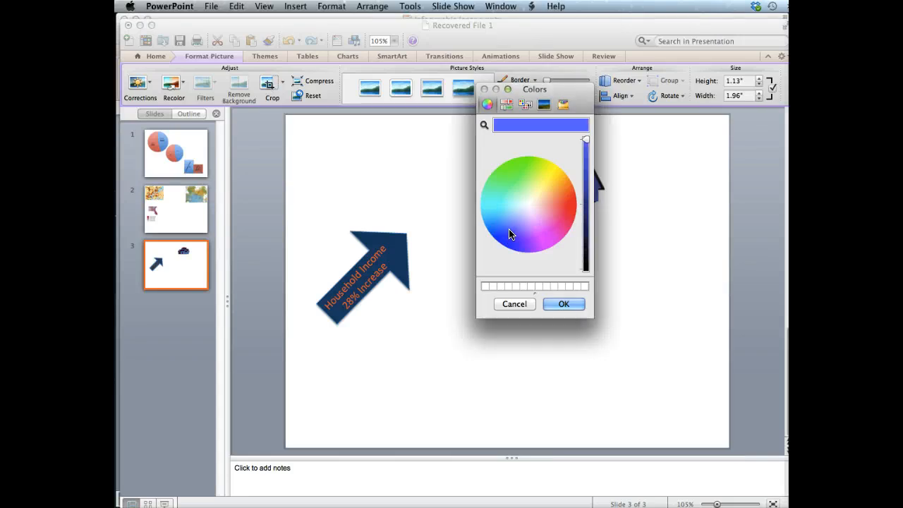
{"action": "left_click", "coordinate": [586, 199]}
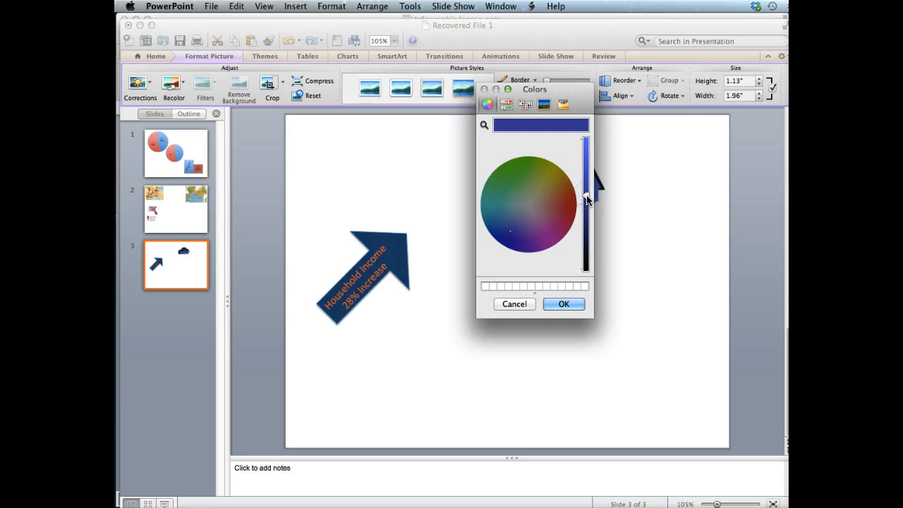
{"action": "left_click_drag", "start_coordinate": [586, 199], "coordinate": [588, 192]}
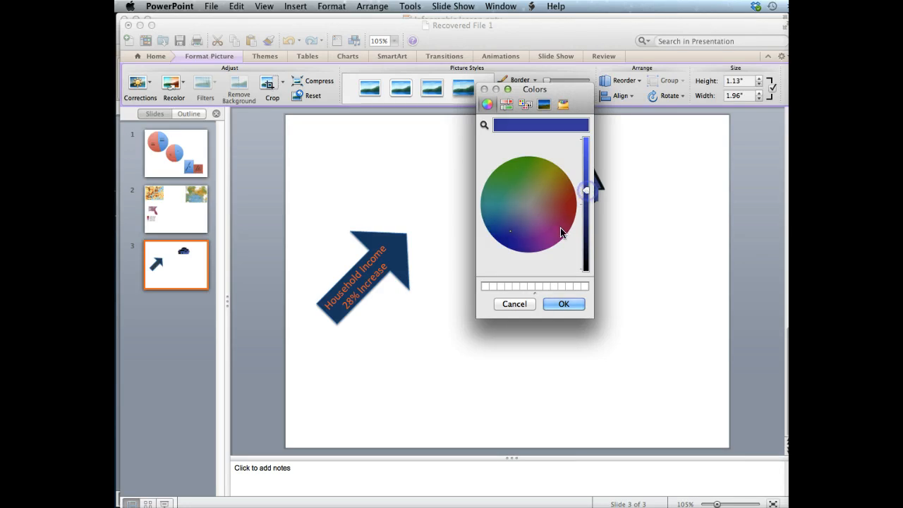
{"action": "left_click", "coordinate": [514, 304]}
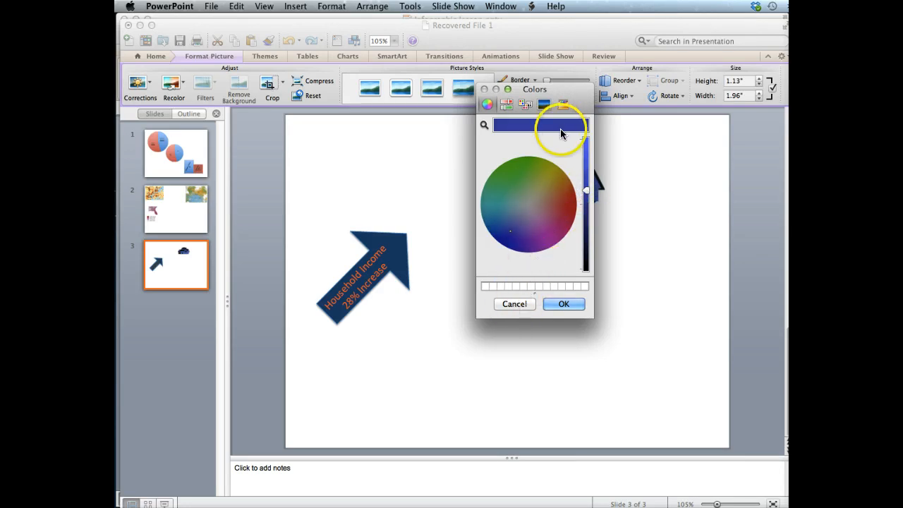
{"action": "left_click", "coordinate": [562, 304]}
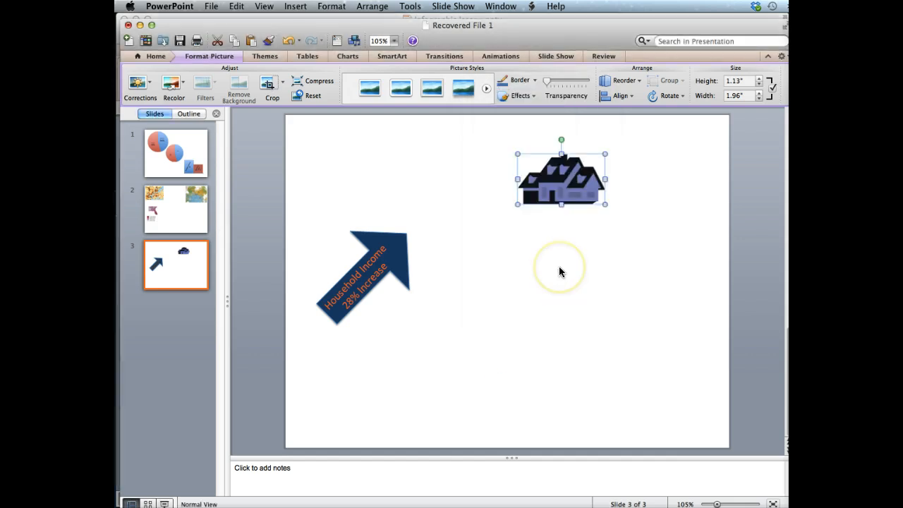
Step: Enlarge the house picture to about 1.68 by 2.93 inches and move it below the arrow
{"action": "left_click_drag", "start_coordinate": [605, 204], "coordinate": [648, 229]}
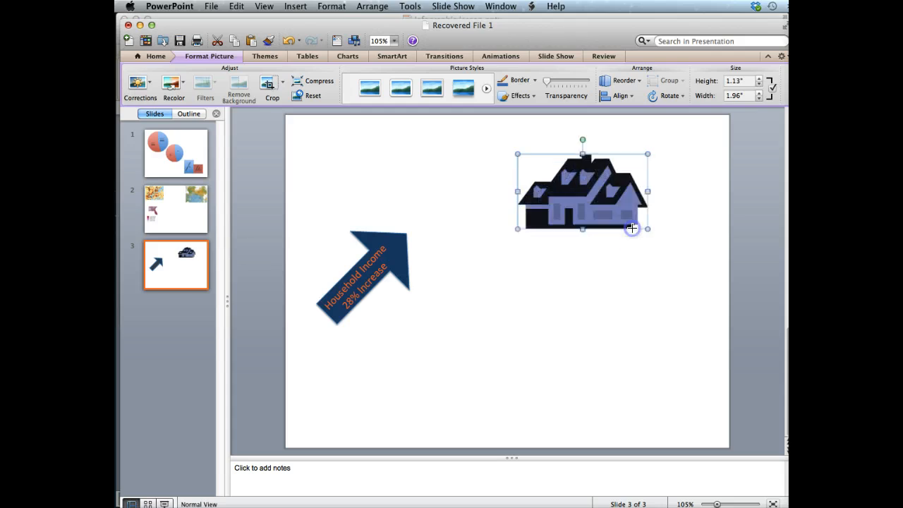
{"action": "left_click", "coordinate": [583, 138]}
{"action": "left_click_drag", "start_coordinate": [563, 191], "coordinate": [343, 364]}
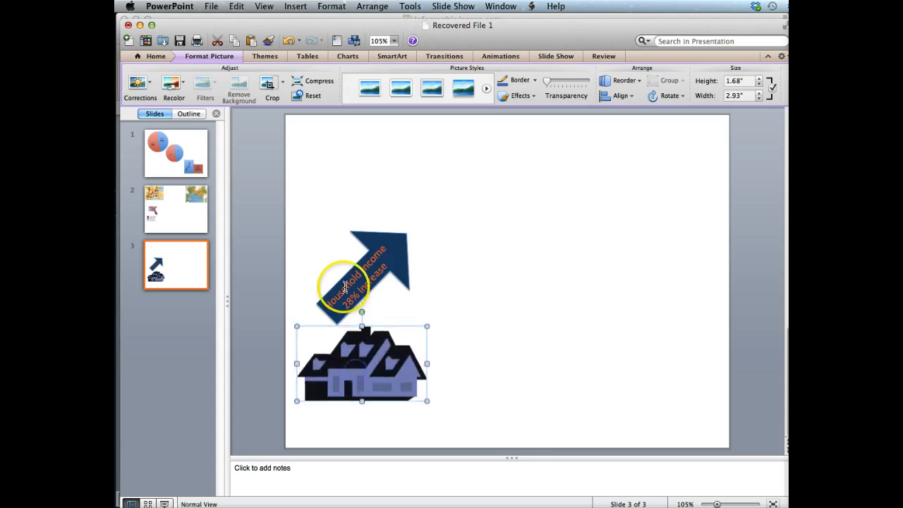
Step: Group the arrow with its Household Income label into one object
{"action": "left_click_drag", "start_coordinate": [403, 252], "coordinate": [398, 250]}
{"action": "left_click", "coordinate": [402, 244]}
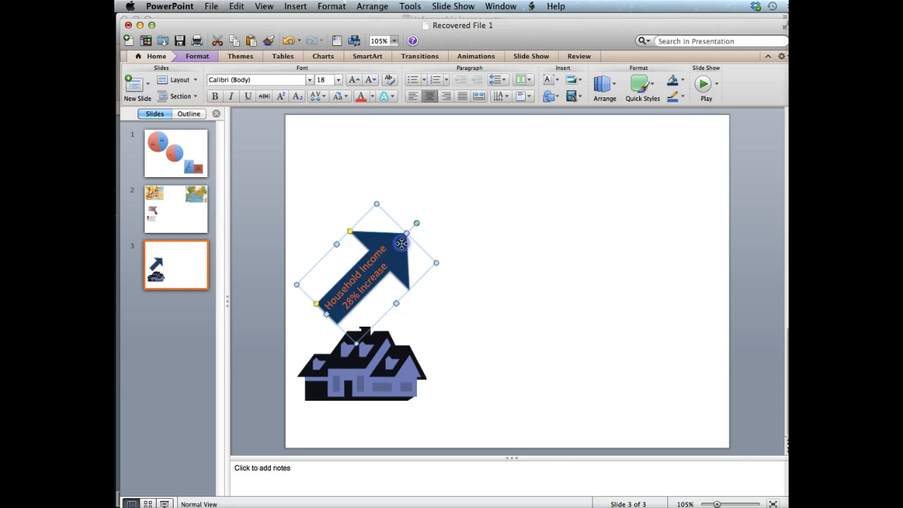
{"action": "left_click", "coordinate": [373, 271]}
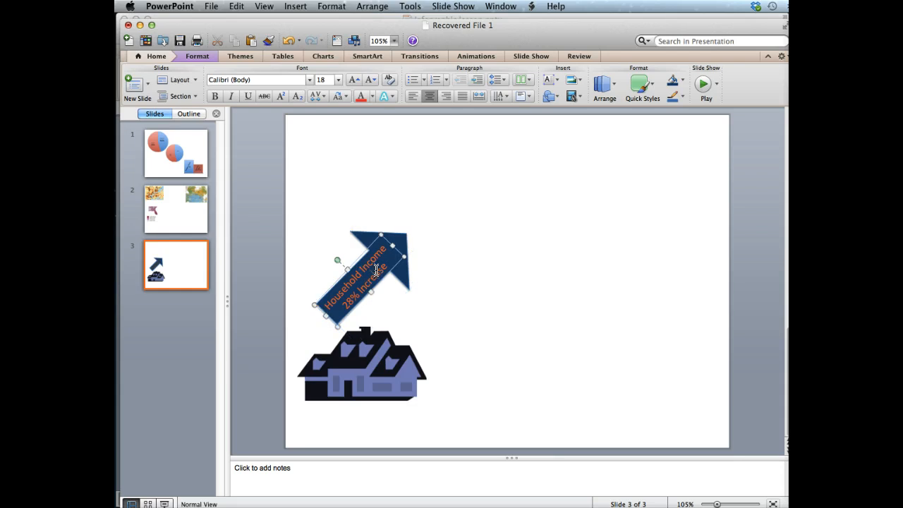
{"action": "left_click", "coordinate": [399, 246]}
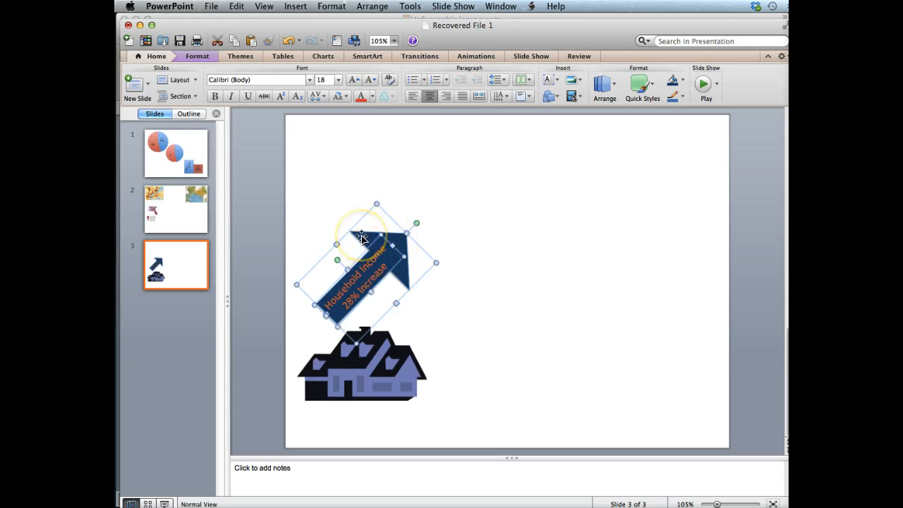
{"action": "right_click", "coordinate": [361, 236]}
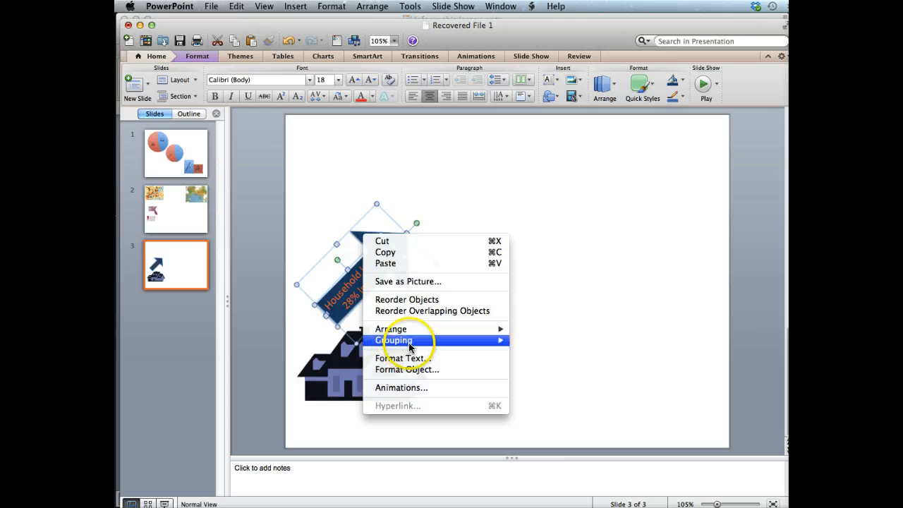
{"action": "mouse_move", "coordinate": [423, 340]}
{"action": "left_click", "coordinate": [536, 343]}
Step: Move the grouped arrow to the right of the house, rising diagonally from its roof
{"action": "left_click", "coordinate": [373, 270]}
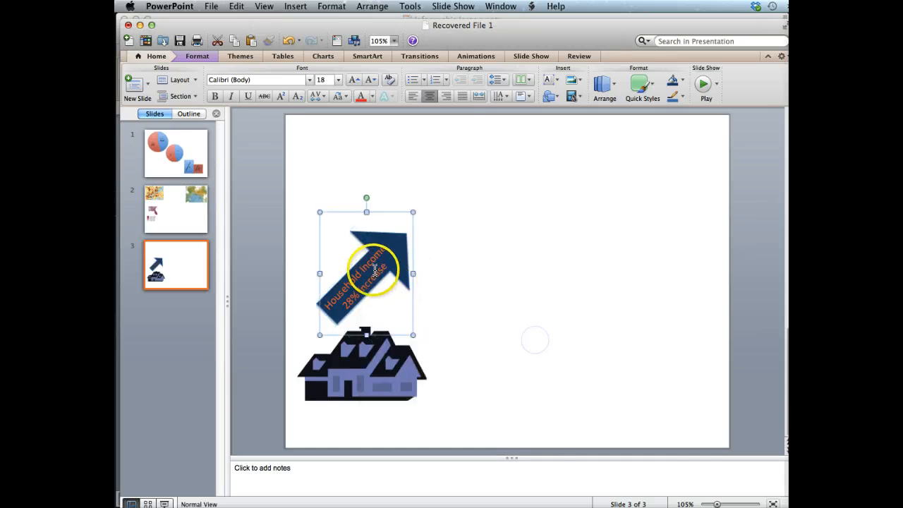
{"action": "left_click", "coordinate": [386, 228]}
{"action": "left_click", "coordinate": [412, 254]}
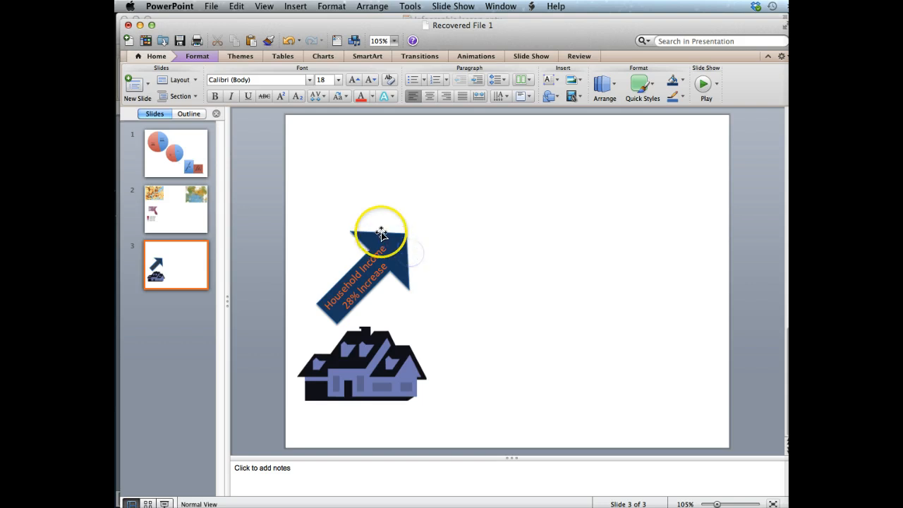
{"action": "left_click_drag", "start_coordinate": [377, 222], "coordinate": [440, 254]}
{"action": "left_click", "coordinate": [342, 261]}
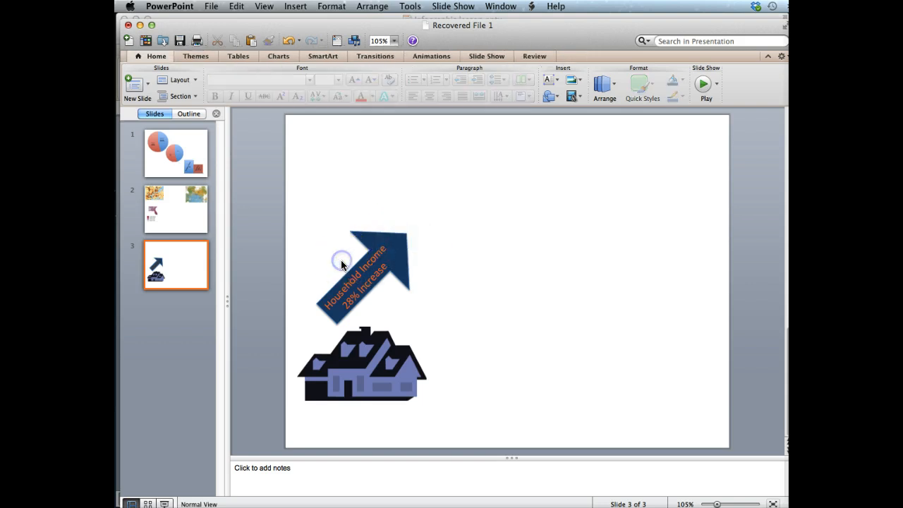
{"action": "left_click", "coordinate": [347, 277]}
{"action": "left_click_drag", "start_coordinate": [317, 251], "coordinate": [417, 264]}
{"action": "left_click", "coordinate": [564, 246]}
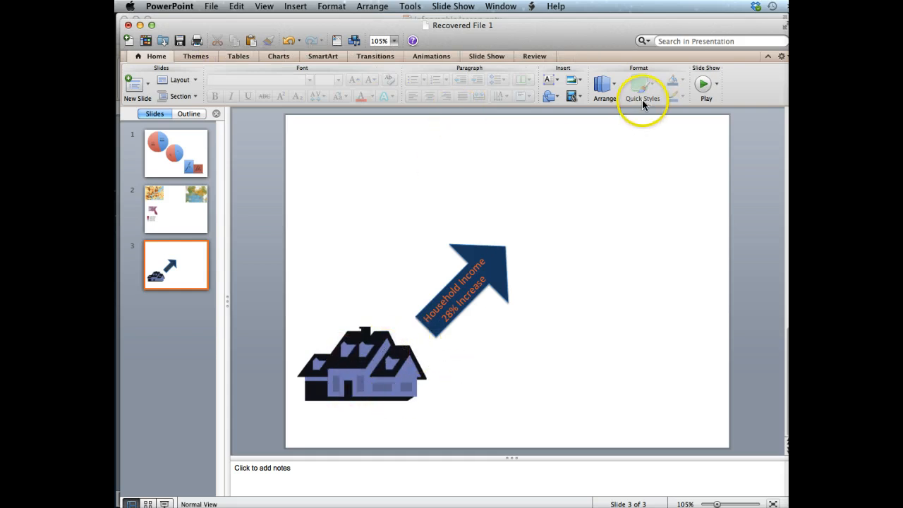
{"action": "left_click", "coordinate": [296, 7]}
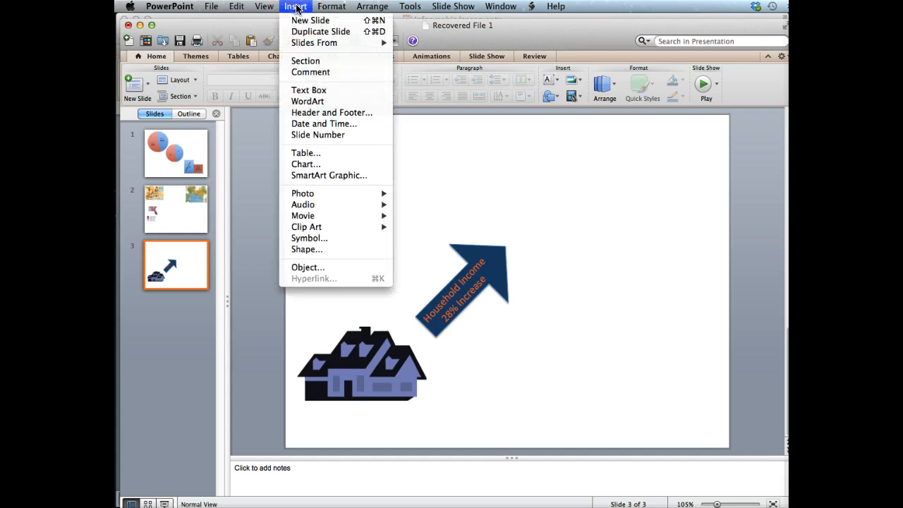
{"action": "left_click", "coordinate": [323, 256]}
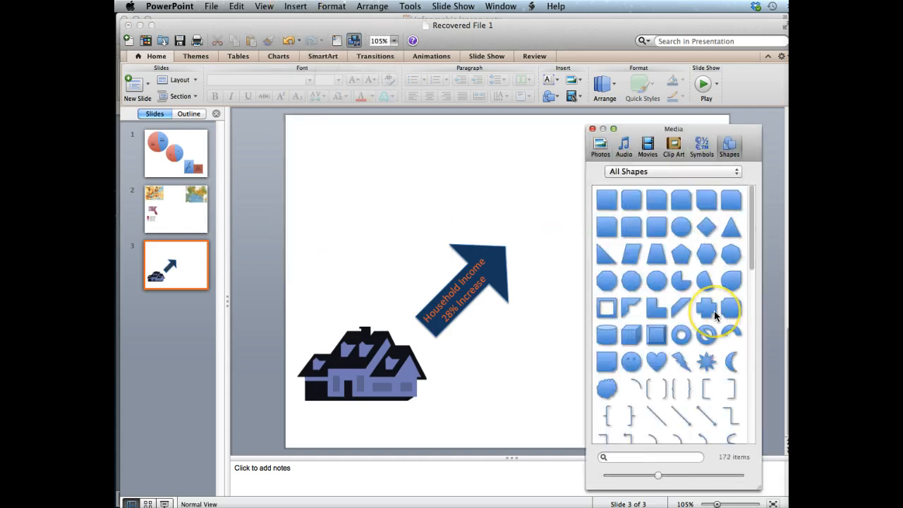
{"action": "scroll", "coordinate": [714, 310], "scroll_direction": "down", "scroll_amount": 5}
{"action": "scroll", "coordinate": [714, 311], "scroll_direction": "down", "scroll_amount": 10}
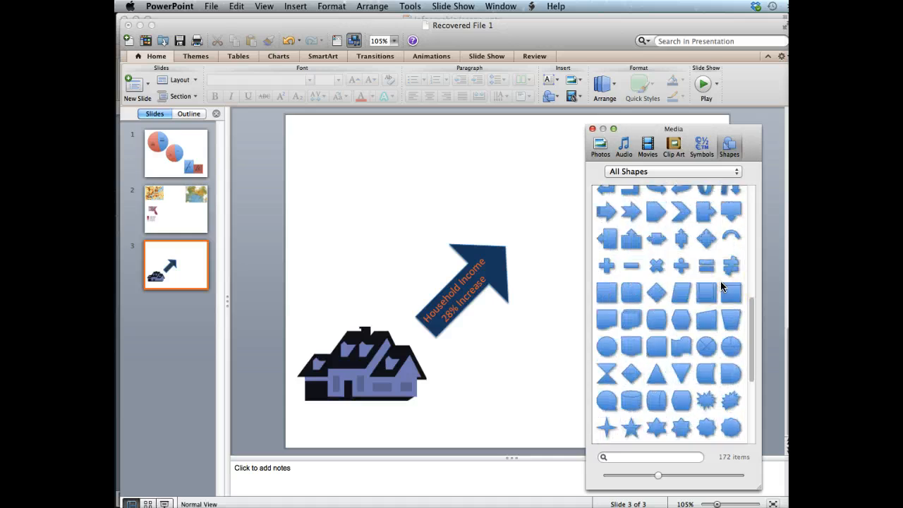
{"action": "scroll", "coordinate": [721, 285], "scroll_direction": "down", "scroll_amount": 4}
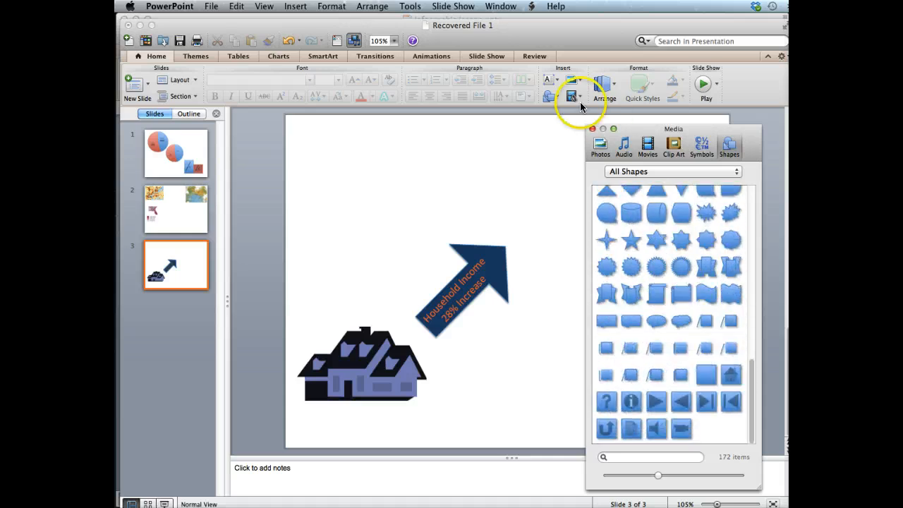
{"action": "left_click", "coordinate": [591, 129]}
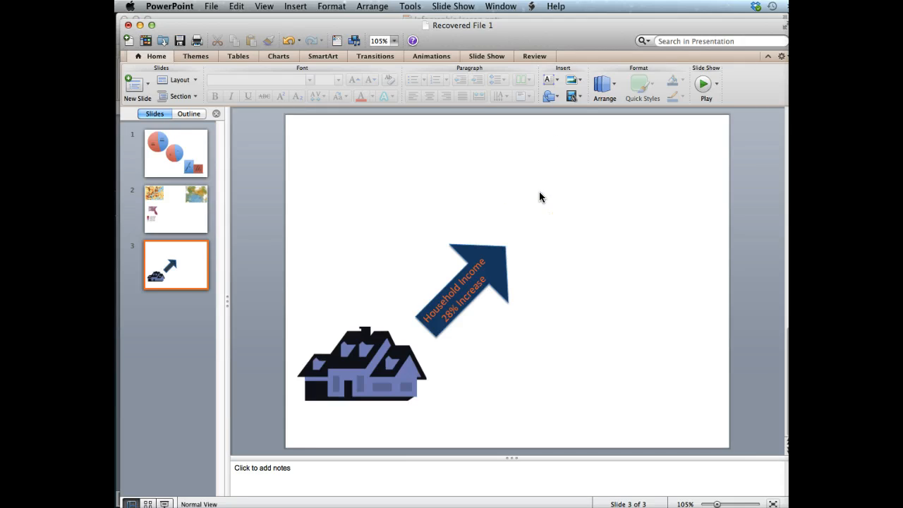
Step: Add a small text box containing a dollar sign above the arrow and select its text
{"action": "left_click", "coordinate": [405, 195]}
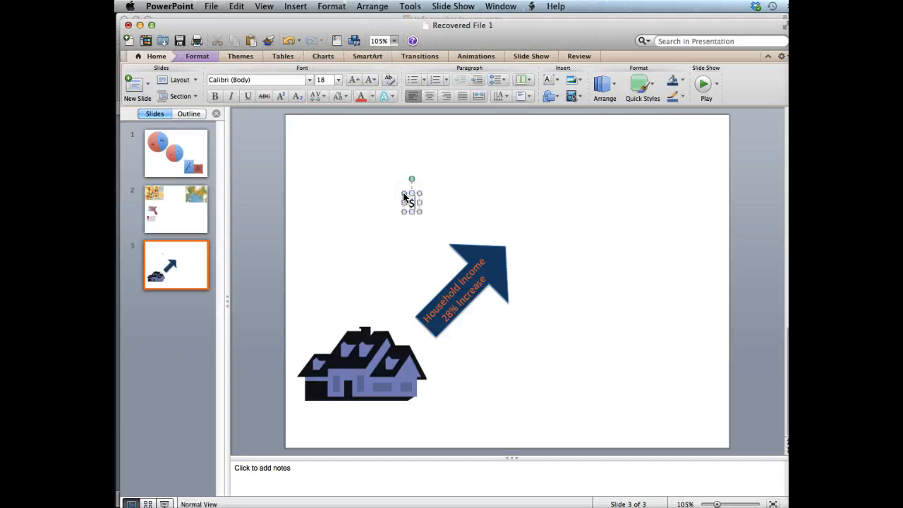
{"action": "type", "text": "S"}
{"action": "double_click", "coordinate": [412, 203]}
{"action": "right_click", "coordinate": [405, 203]}
{"action": "left_click", "coordinate": [377, 198]}
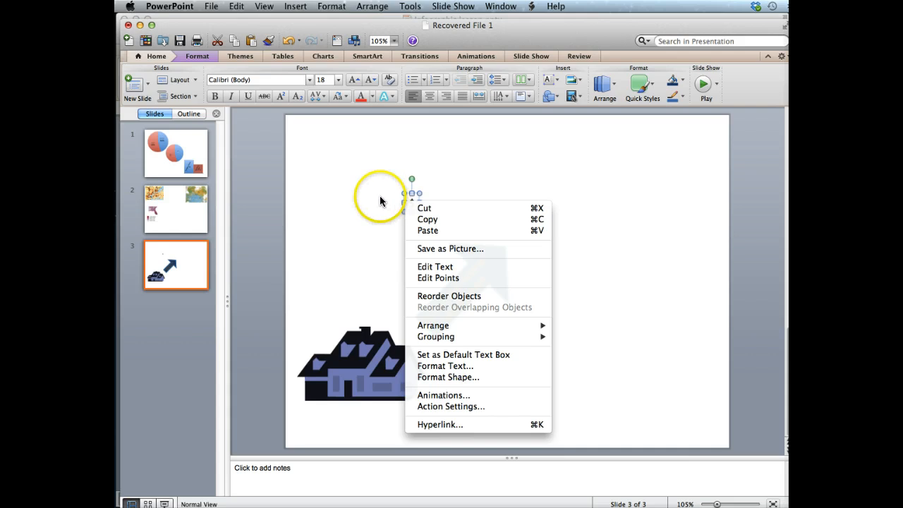
{"action": "left_click", "coordinate": [410, 204]}
{"action": "double_click", "coordinate": [410, 205]}
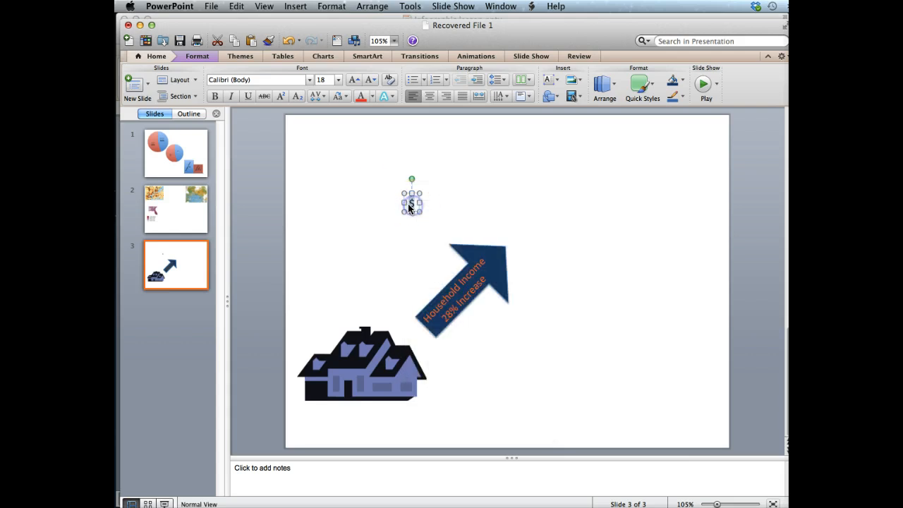
Step: Set the dollar sign's font to Colonna MT at 44 pt
{"action": "left_click", "coordinate": [310, 80]}
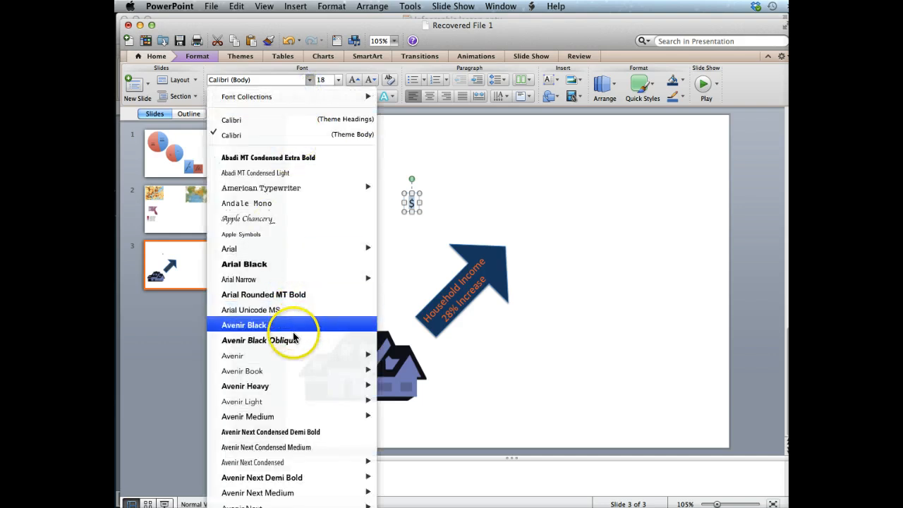
{"action": "scroll", "coordinate": [293, 335], "scroll_direction": "down", "scroll_amount": 10}
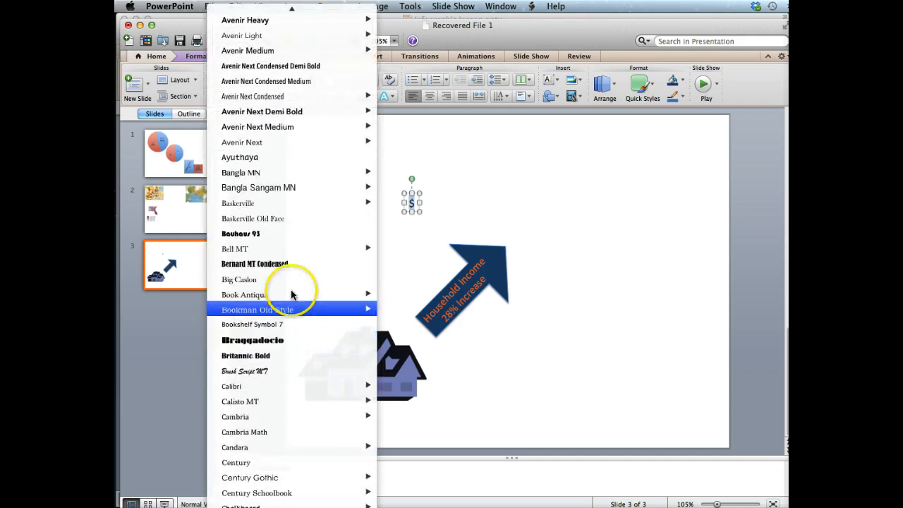
{"action": "scroll", "coordinate": [291, 293], "scroll_direction": "down", "scroll_amount": 8}
{"action": "left_click", "coordinate": [292, 299]}
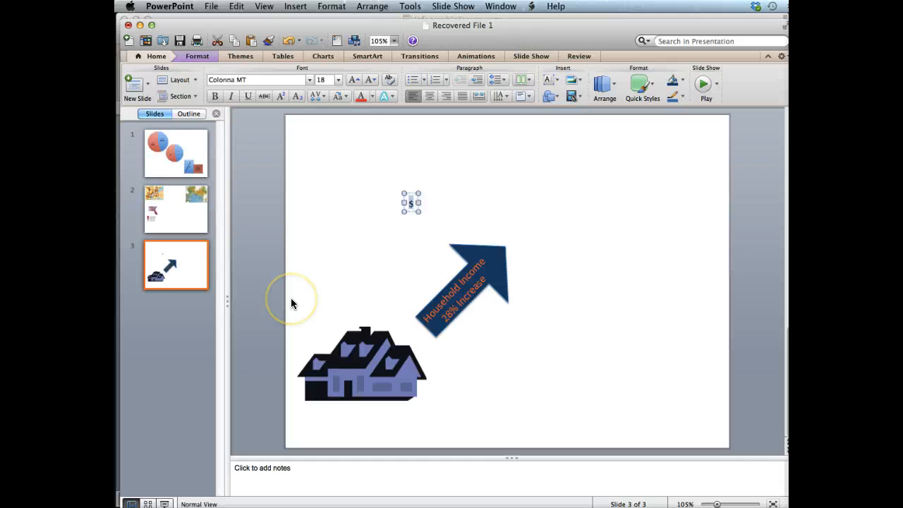
{"action": "left_click", "coordinate": [337, 81]}
{"action": "left_click", "coordinate": [333, 234]}
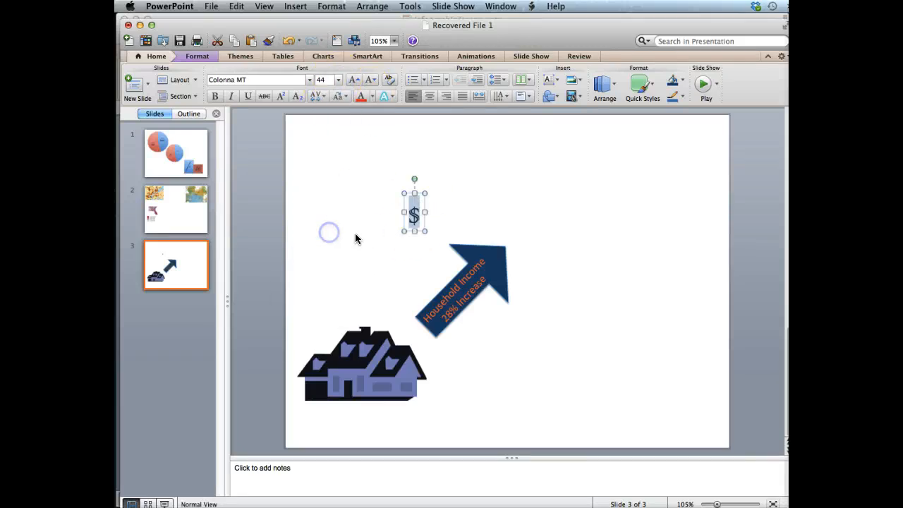
Step: Move the dollar sign to just above the arrow's tip
{"action": "left_click", "coordinate": [401, 222]}
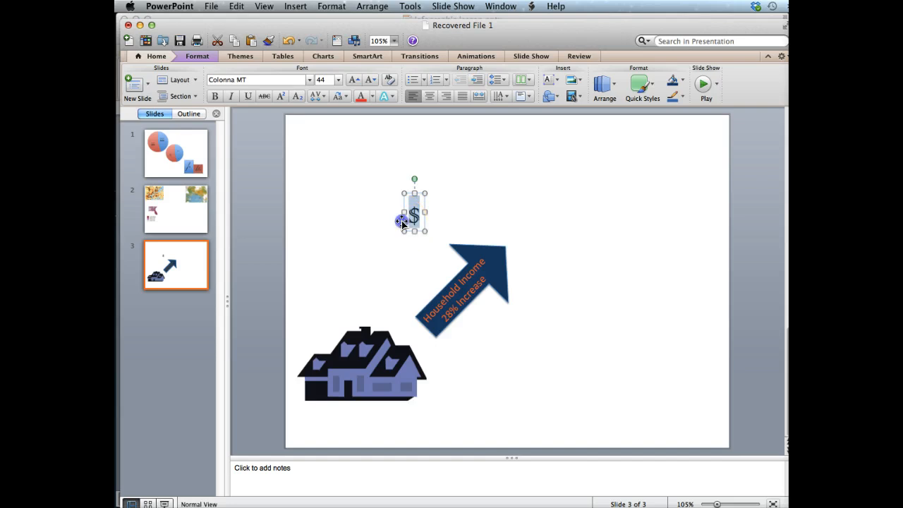
{"action": "left_click_drag", "start_coordinate": [402, 221], "coordinate": [530, 228]}
{"action": "left_click", "coordinate": [605, 236]}
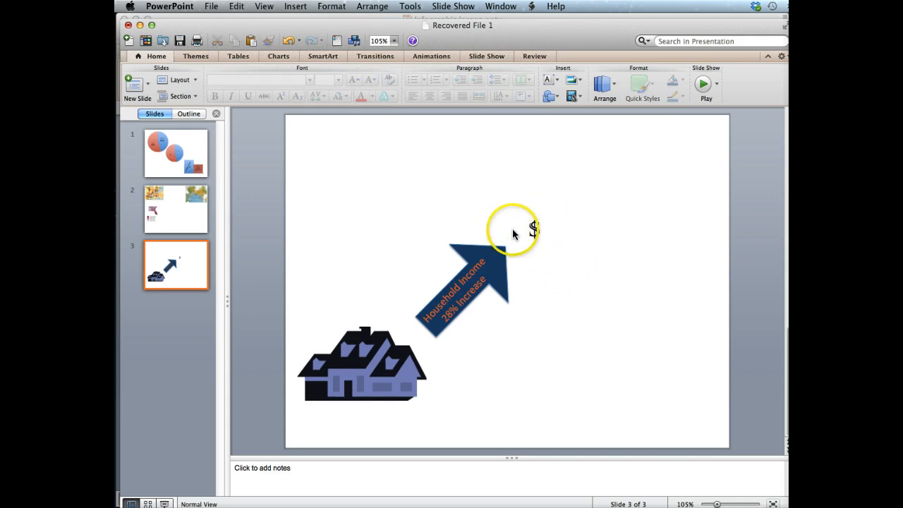
Step: Colour the dollar sign with a dark blue theme colour
{"action": "double_click", "coordinate": [534, 229]}
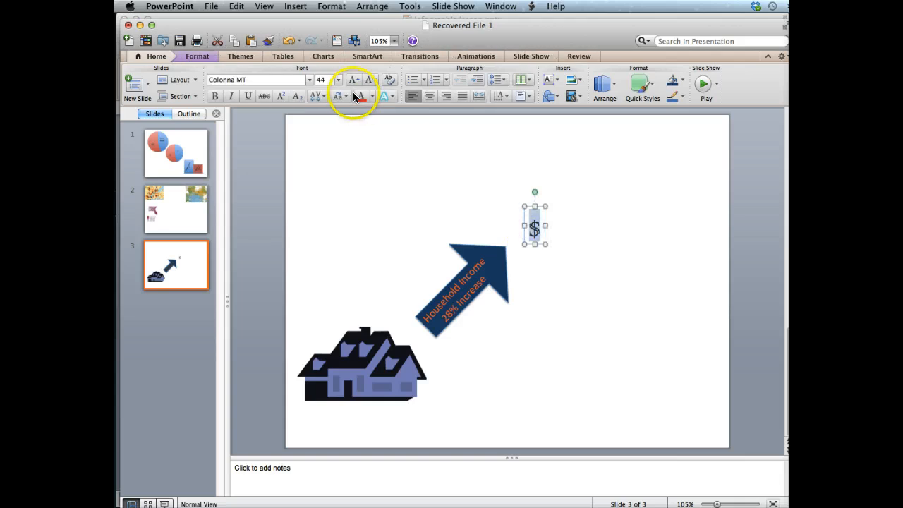
{"action": "left_click", "coordinate": [372, 96]}
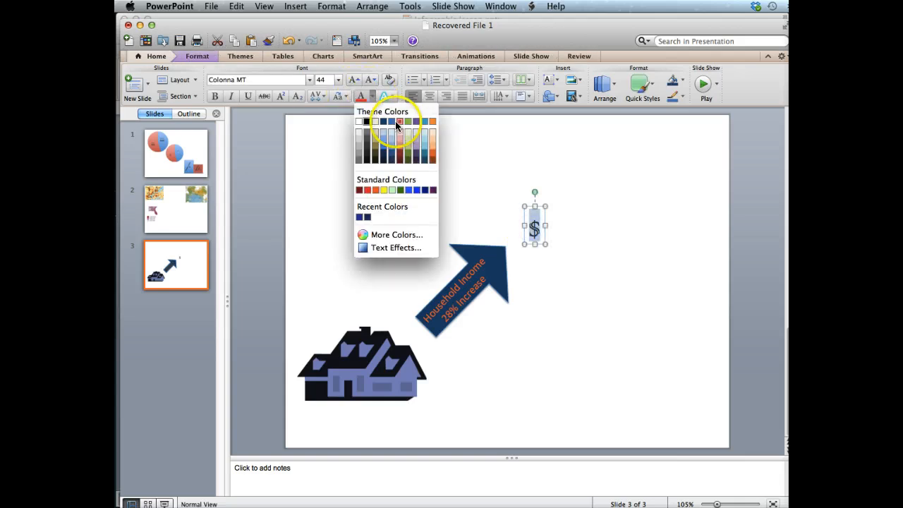
{"action": "left_click", "coordinate": [392, 120]}
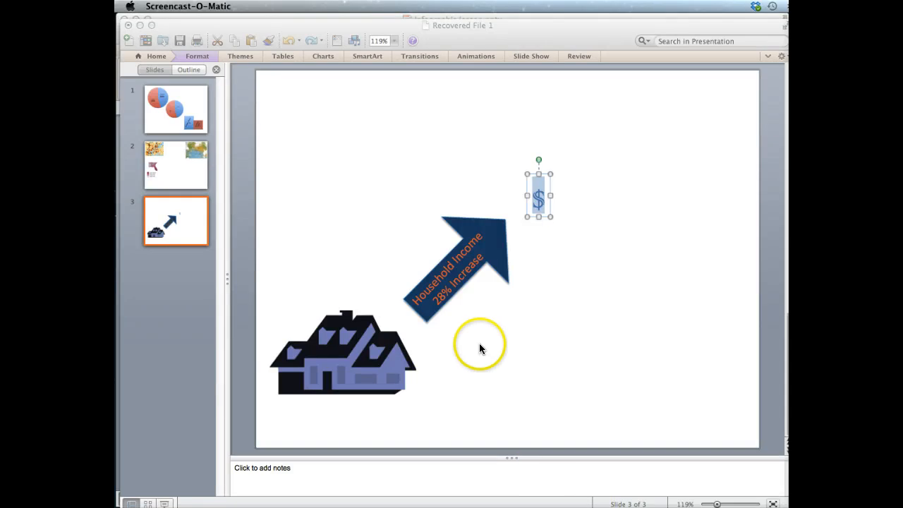
Step: Open Page Setup and set the slide width to 14 inches
{"action": "left_click", "coordinate": [180, 29]}
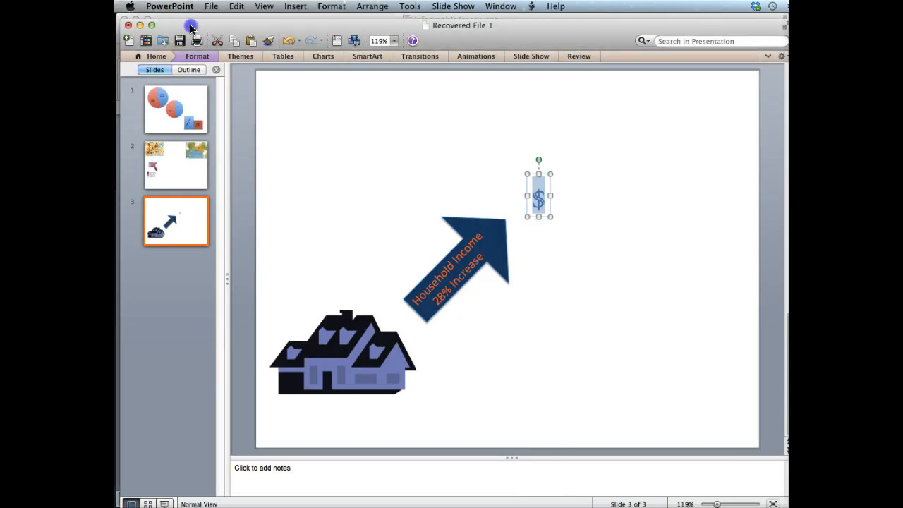
{"action": "left_click", "coordinate": [210, 9]}
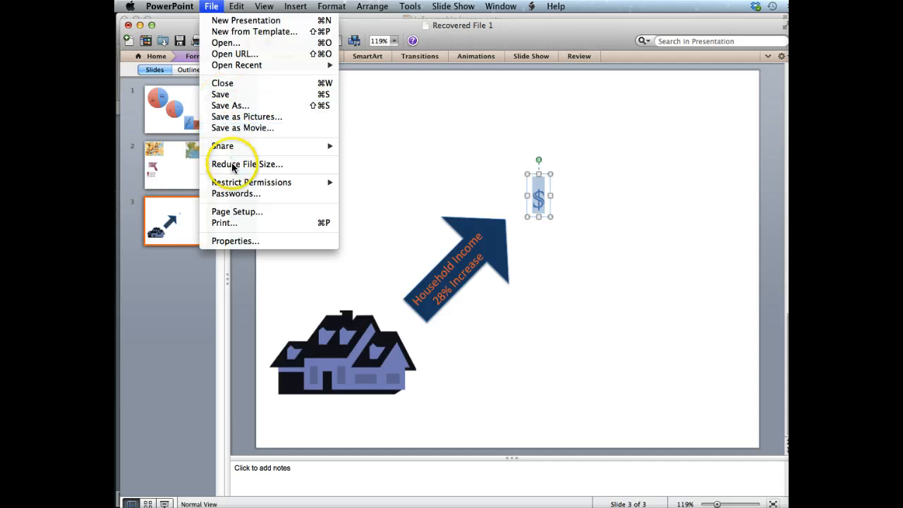
{"action": "left_click", "coordinate": [225, 211]}
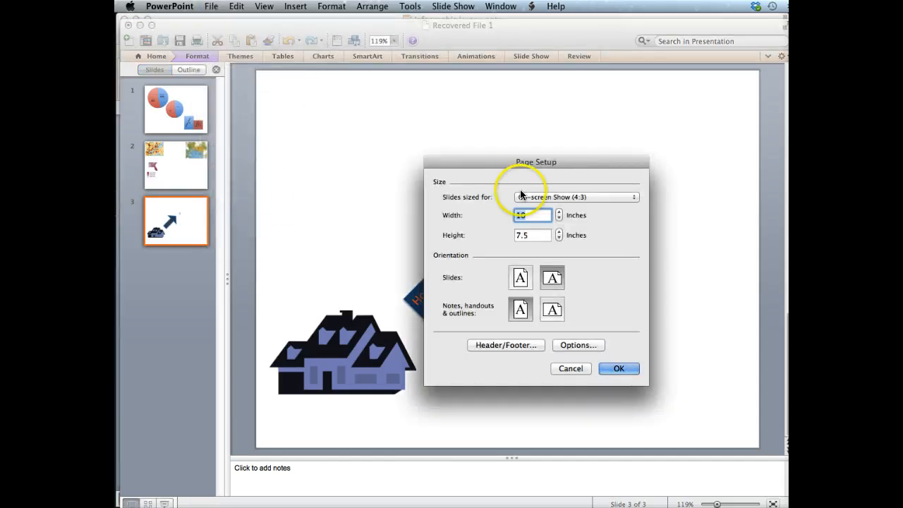
{"action": "left_click", "coordinate": [534, 219]}
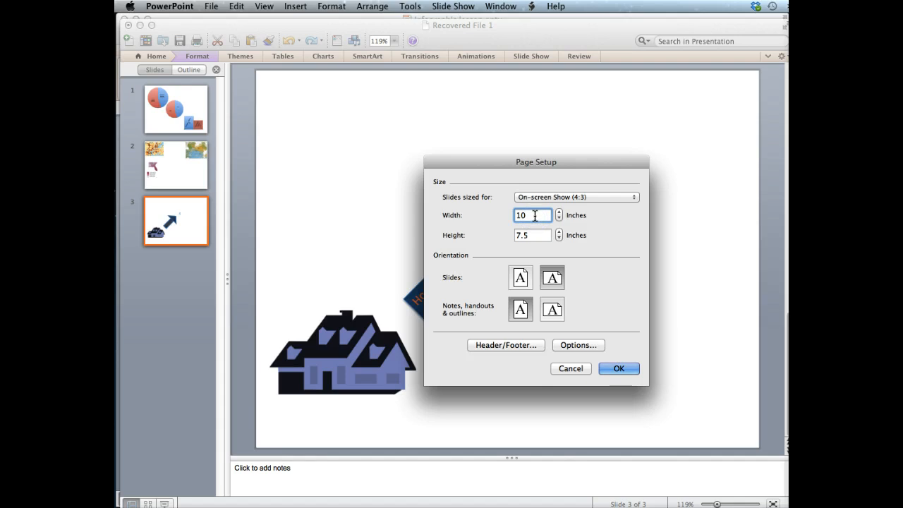
{"action": "left_click_drag", "start_coordinate": [534, 218], "coordinate": [519, 216]}
{"action": "type", "text": "14"}
{"action": "left_click_drag", "start_coordinate": [539, 217], "coordinate": [536, 243]}
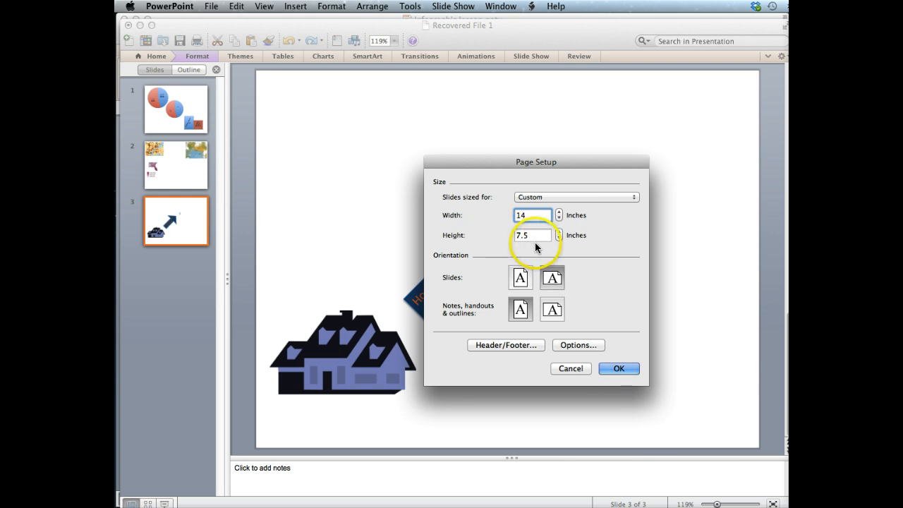
Step: Set the slide height to 11 inches and apply the custom size, keeping it despite the printer warning
{"action": "left_click", "coordinate": [558, 232]}
{"action": "left_click", "coordinate": [558, 232]}
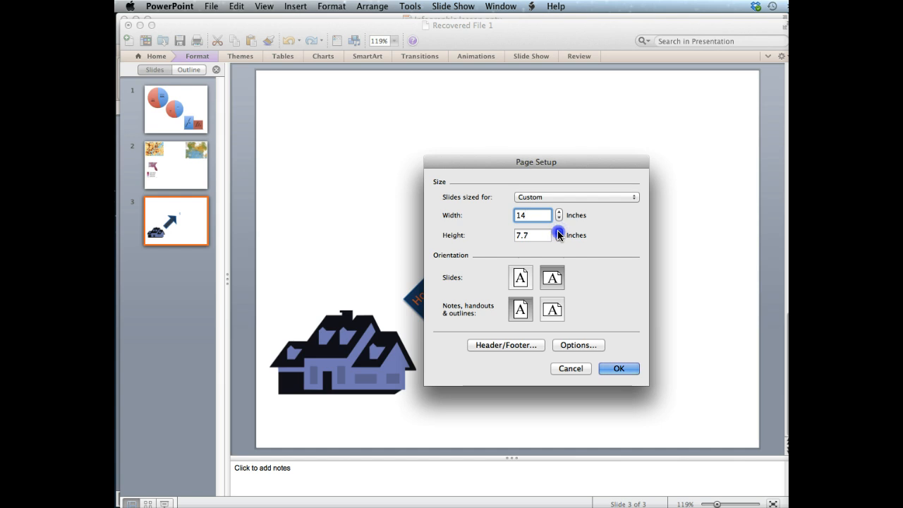
{"action": "left_click", "coordinate": [558, 232]}
{"action": "left_click", "coordinate": [558, 232]}
{"action": "left_click", "coordinate": [558, 233]}
{"action": "left_click", "coordinate": [558, 232]}
{"action": "left_click_drag", "start_coordinate": [540, 235], "coordinate": [487, 236]}
{"action": "type", "text": "1"}
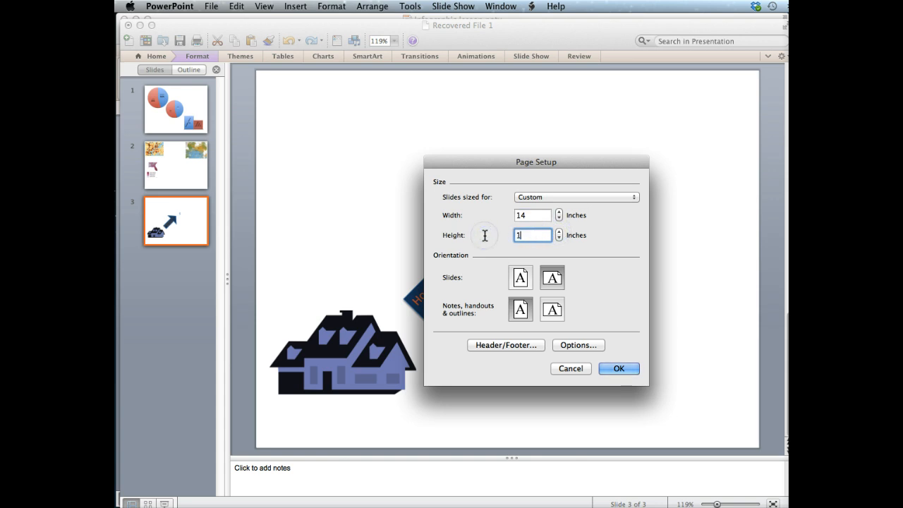
{"action": "type", "text": "1"}
{"action": "left_click", "coordinate": [609, 368]}
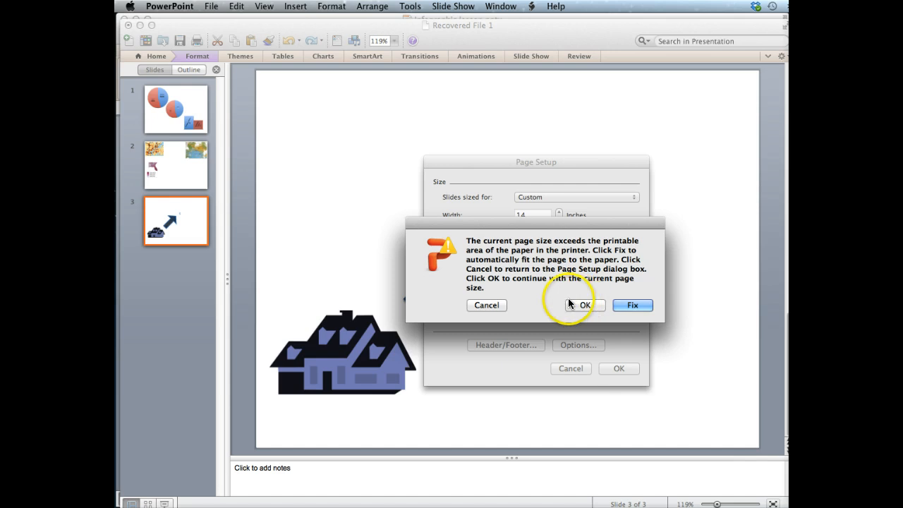
{"action": "left_click", "coordinate": [580, 306]}
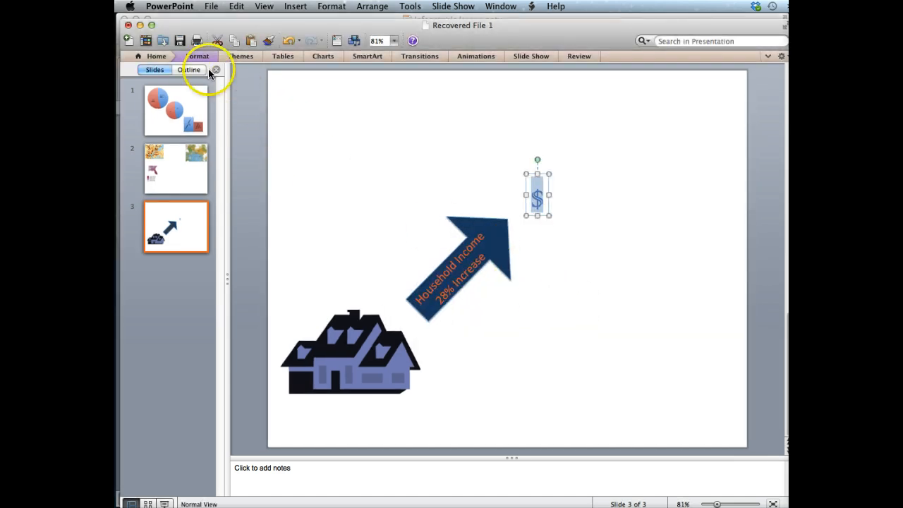
Step: Reopen Page Setup and switch the slide orientation to portrait
{"action": "left_click", "coordinate": [158, 7]}
{"action": "mouse_move", "coordinate": [209, 9]}
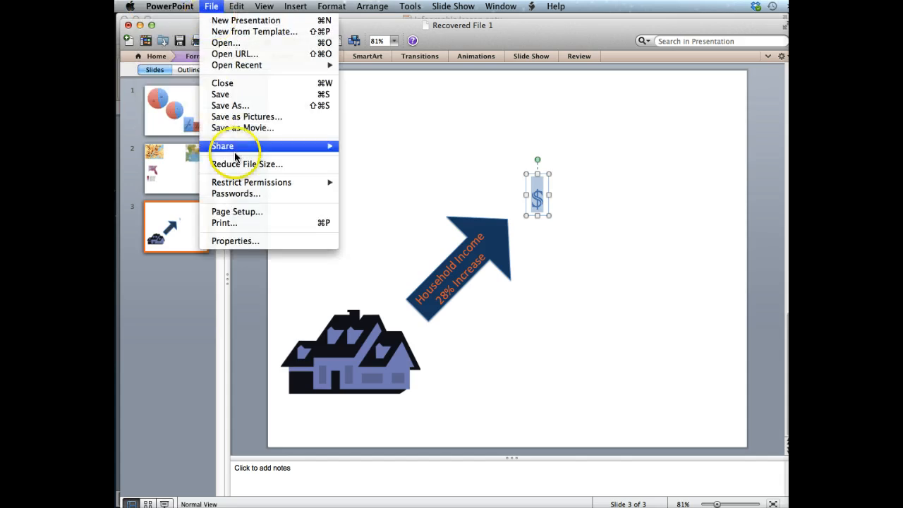
{"action": "left_click", "coordinate": [258, 212]}
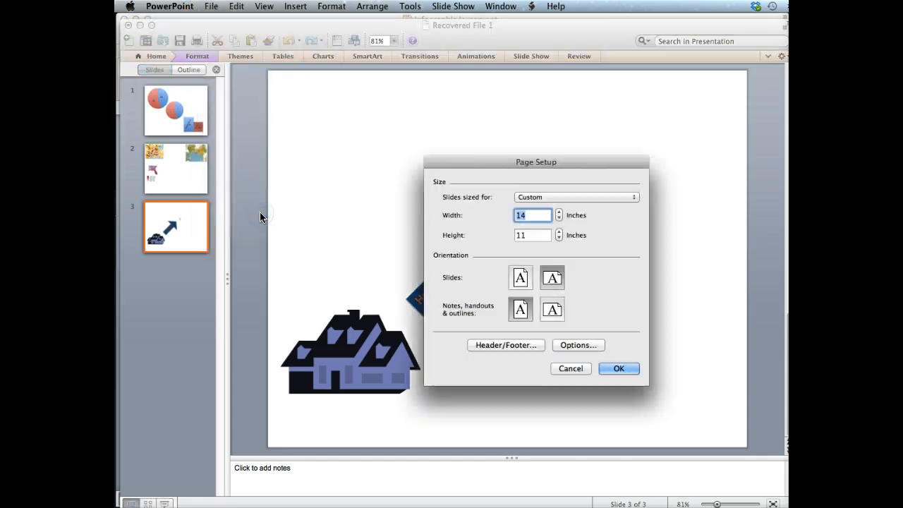
{"action": "left_click", "coordinate": [520, 279]}
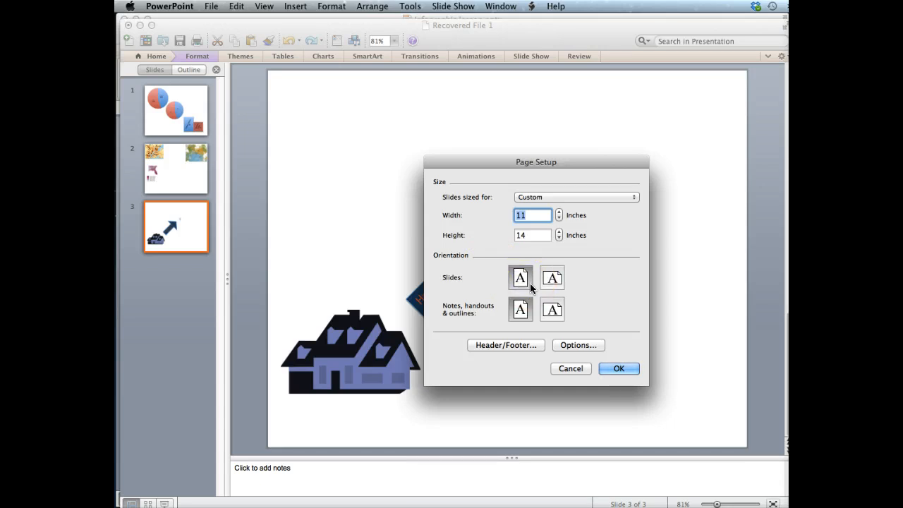
Step: Set the slide width to 8 inches and apply the new page size
{"action": "left_click", "coordinate": [513, 198]}
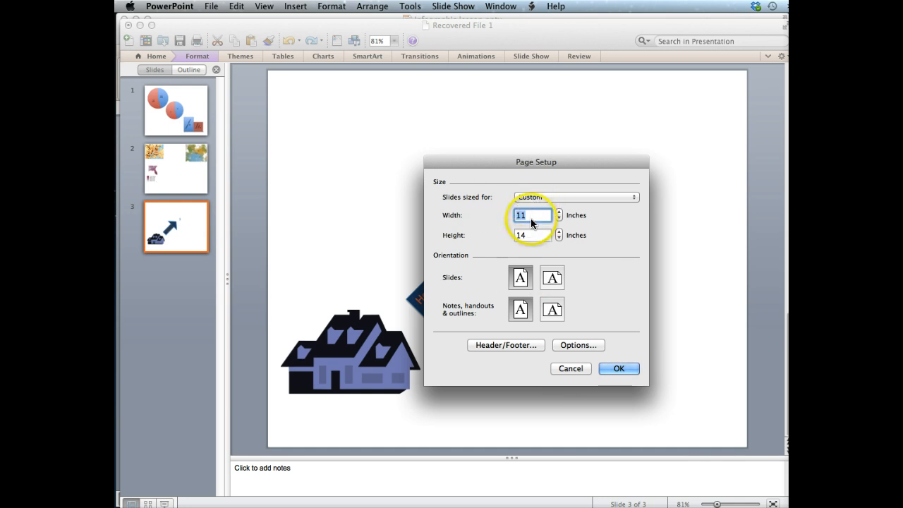
{"action": "left_click_drag", "start_coordinate": [531, 216], "coordinate": [500, 212]}
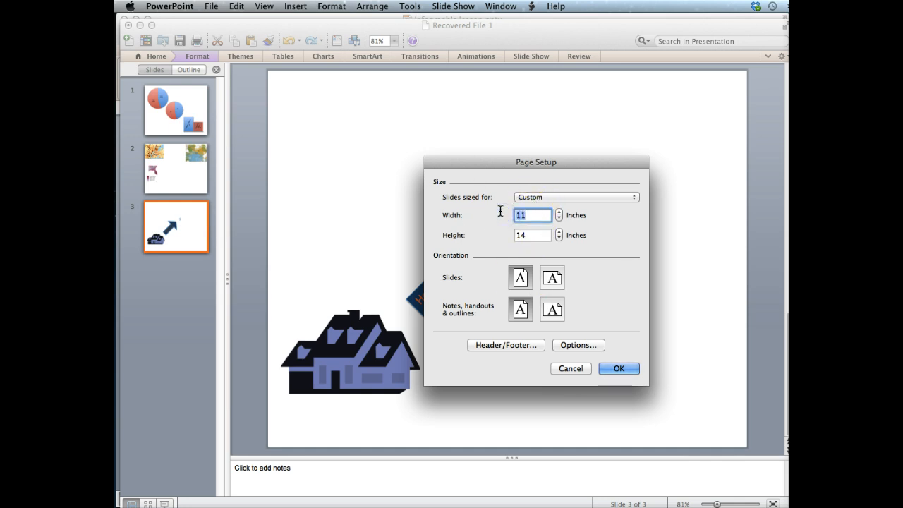
{"action": "type", "text": "8"}
{"action": "left_click", "coordinate": [608, 370]}
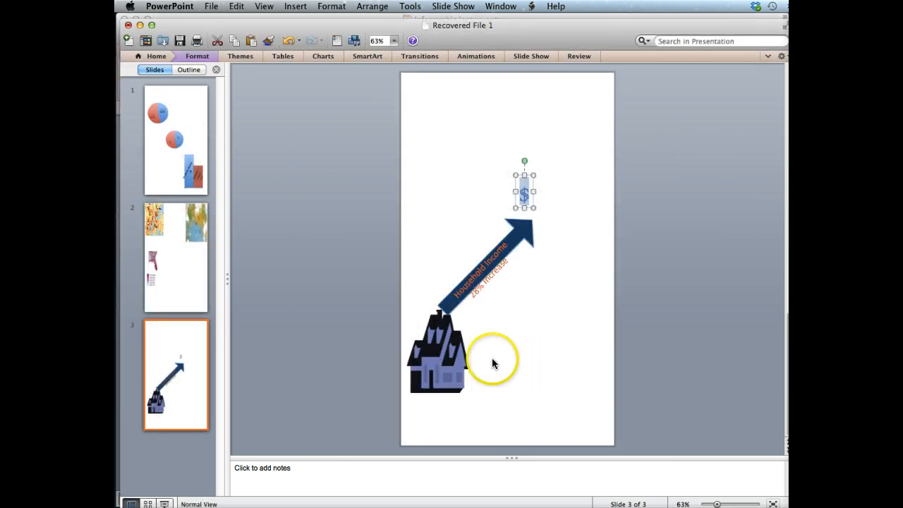
Step: Shrink the house clip-art and move it down to the slide's lower-left corner
{"action": "left_click", "coordinate": [448, 339]}
{"action": "left_click_drag", "start_coordinate": [465, 315], "coordinate": [429, 375]}
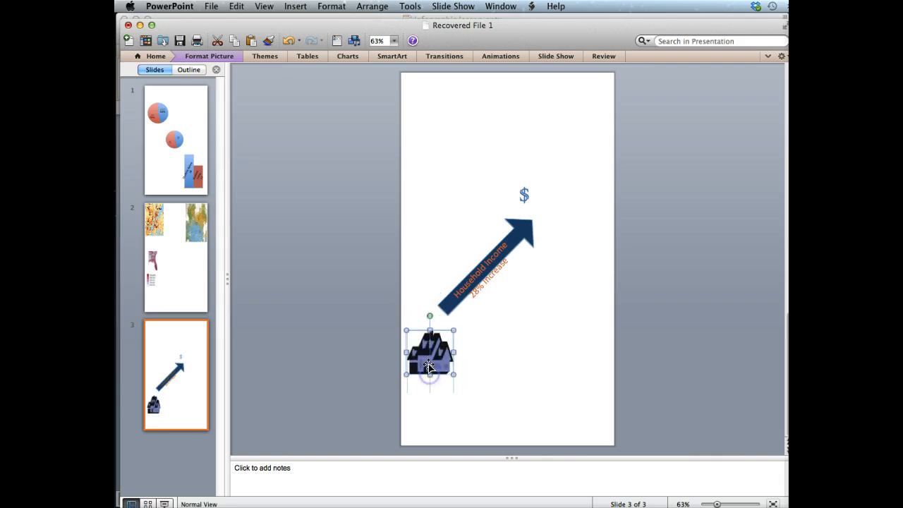
{"action": "left_click", "coordinate": [430, 330]}
{"action": "left_click_drag", "start_coordinate": [430, 330], "coordinate": [448, 388]}
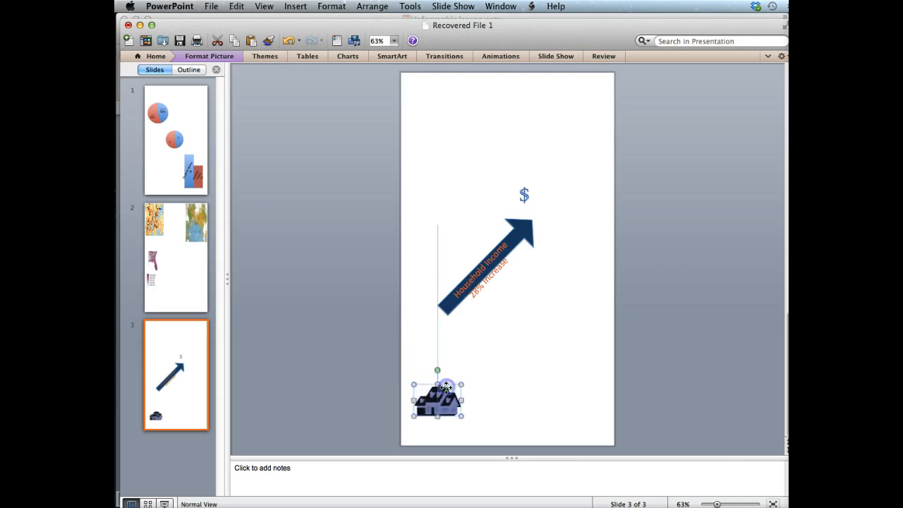
Step: Select the labelled income arrow for repositioning
{"action": "left_click", "coordinate": [480, 285]}
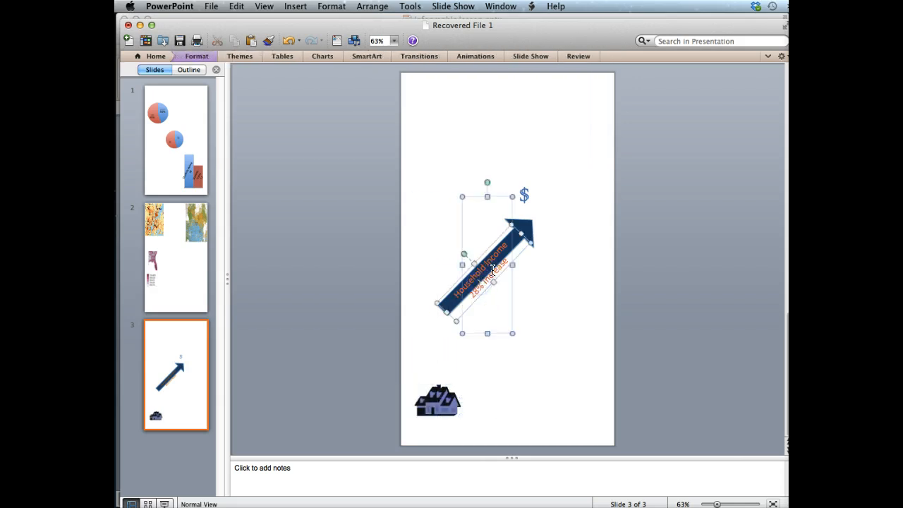